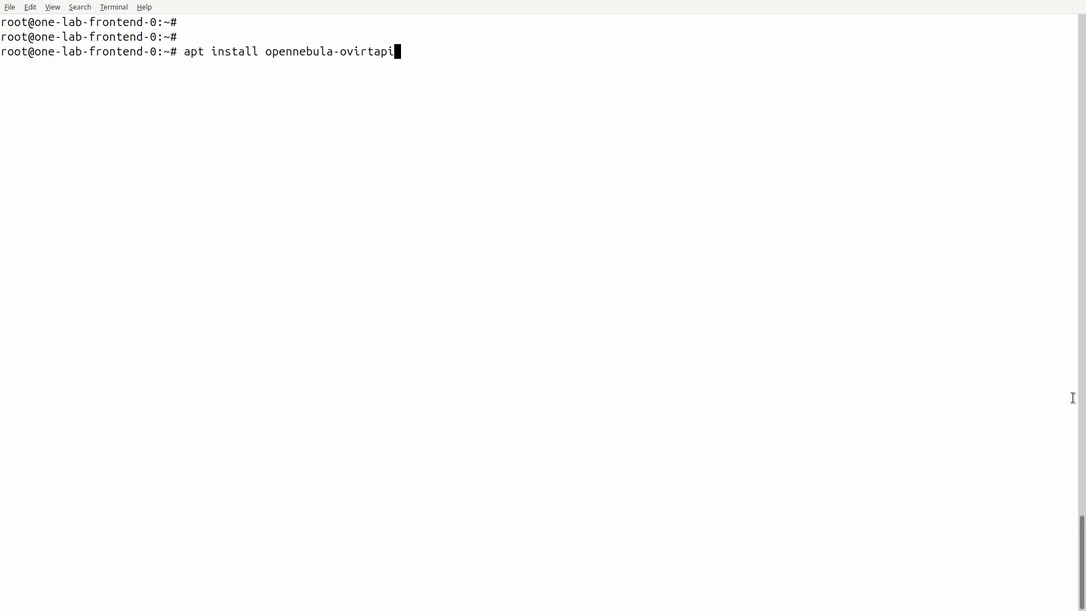
- Install the opennebula-ovirtapi package with automatic confirmation and clear the terminal
text(-y)
key(Return)
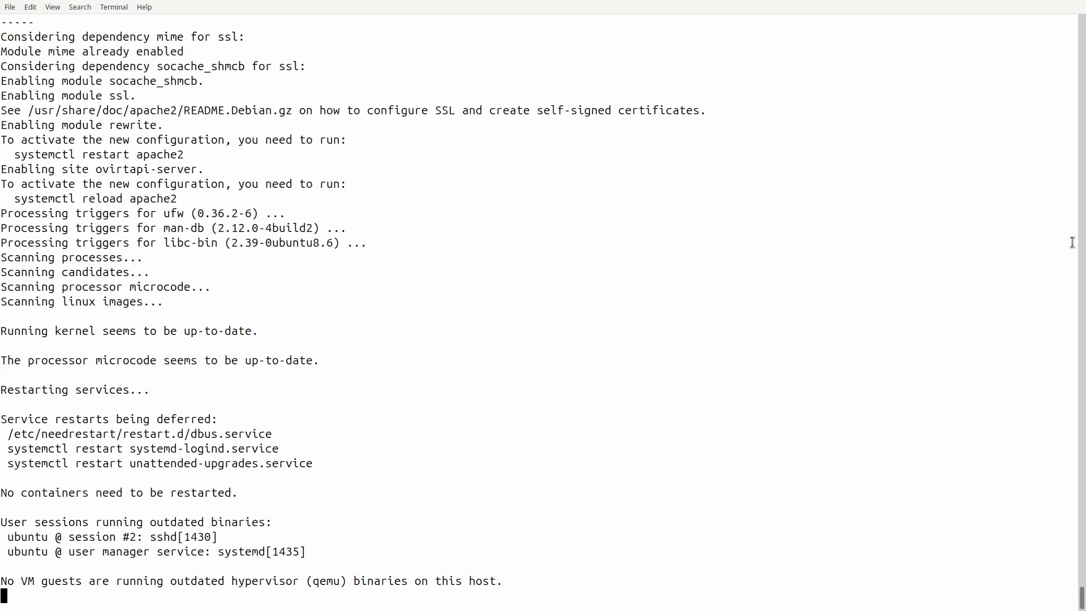
key(ctrl+l)
key(Return)
key(Return)
- Open /etc/one/ovirtapi-server.yml in the vi editor
text(vi)
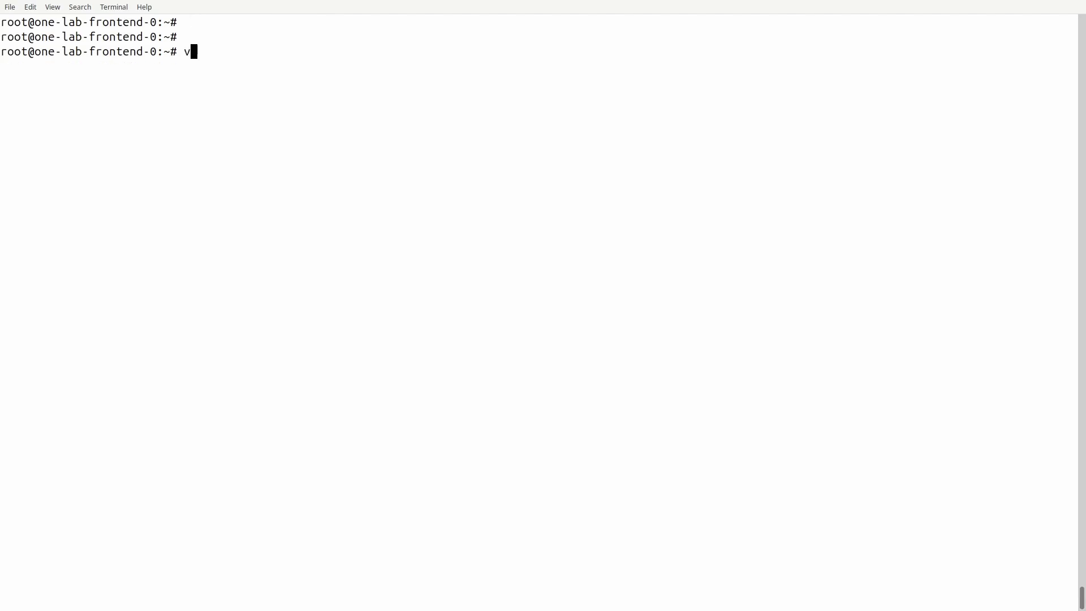
text( /etc/)
text(one/o)
text(v)
key(Tab)
text(s)
key(Tab)
key(Return)
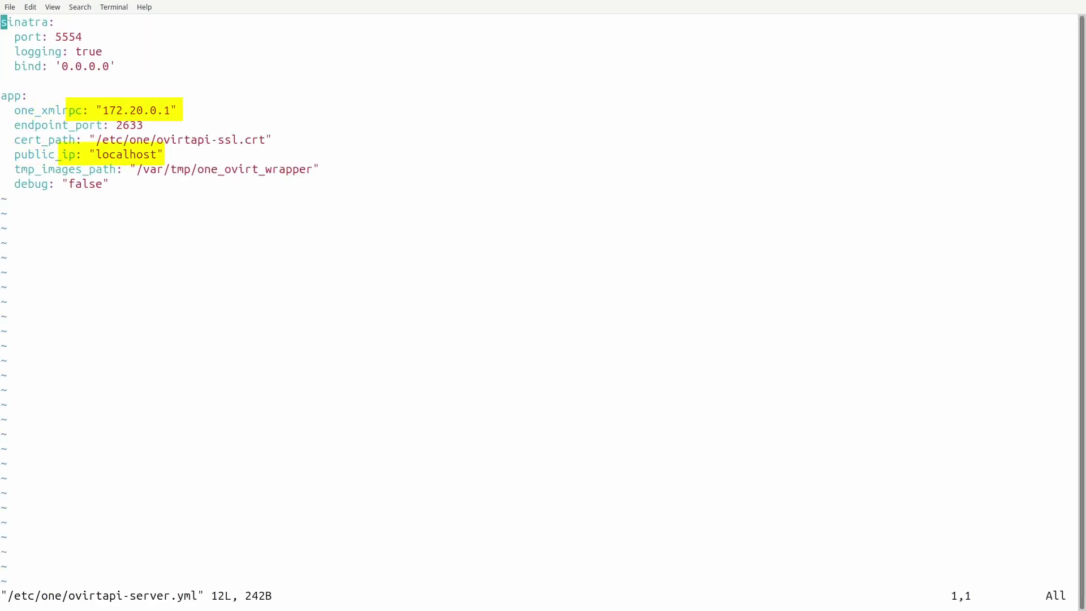
- Set the one_xmlrpc value in the app section to "one-frontend.lab.local"
key(j)
key(shift+g)
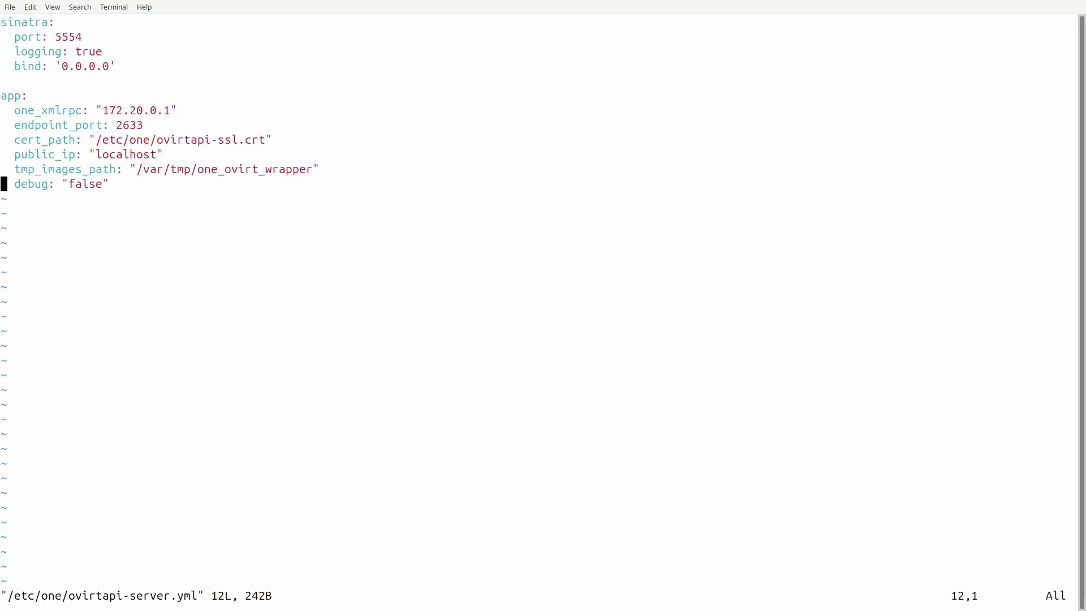
key(k)
key(k)
key(k)
key(k)
key(k)
key(l)
key(l)
key(l)
key(l)
key(l)
key(l)
key(l)
key(l)
key(l)
key(l)
key(l)
key(l)
key(l)
key(l)
key(l)
key(l)
key(l)
key(l)
key(l)
key(l)
key(l)
key(l)
key(a)
key(BackSpace)
key(BackSpace)
key(BackSpace)
key(BackSpace)
key(BackSpace)
key(BackSpace)
key(BackSpace)
key(BackSpace)
key(BackSpace)
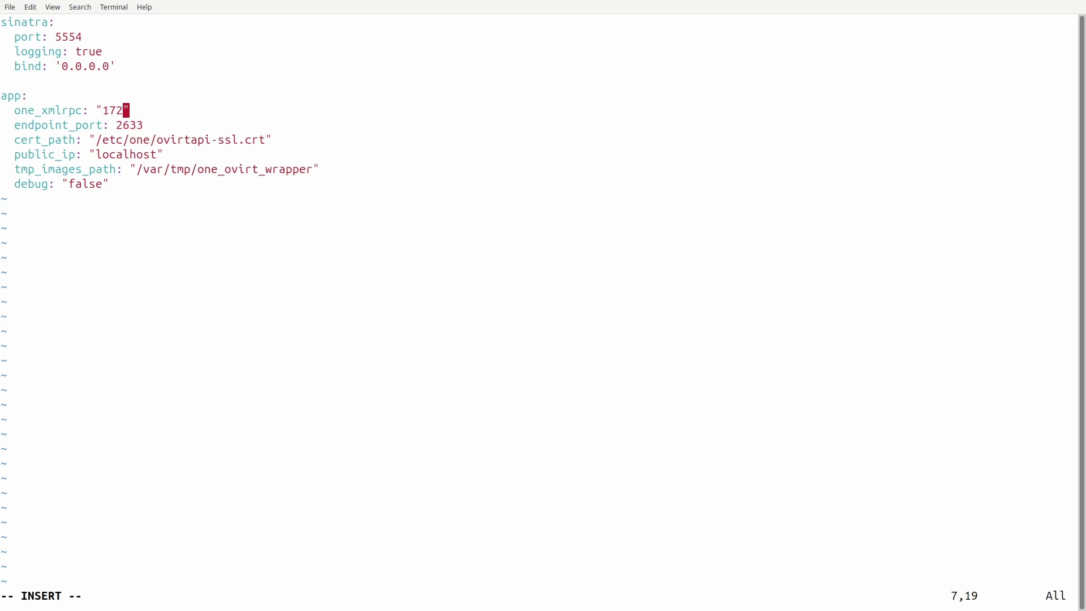
key(BackSpace)
text(one-fronte)
text(nd.lab.local)
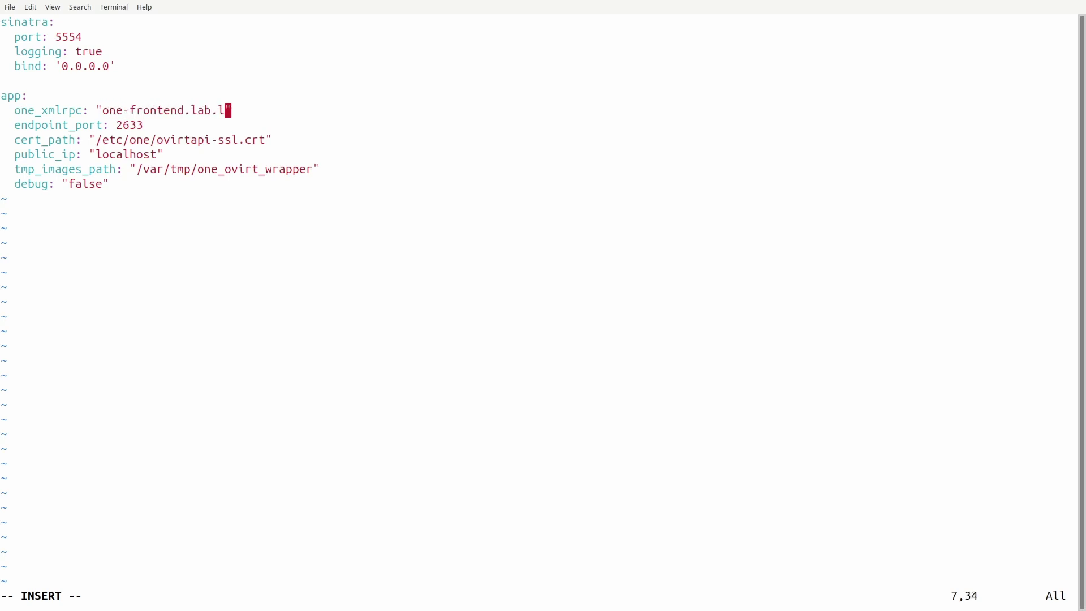
- Set the public_ip value in the app section to "172.17.2.200"
click(146, 125)
key(Down)
key(Down)
key(Left)
key(BackSpace)
key(BackSpace)
key(BackSpace)
key(BackSpace)
key(BackSpace)
key(BackSpace)
key(BackSpace)
key(BackSpace)
key(BackSpace)
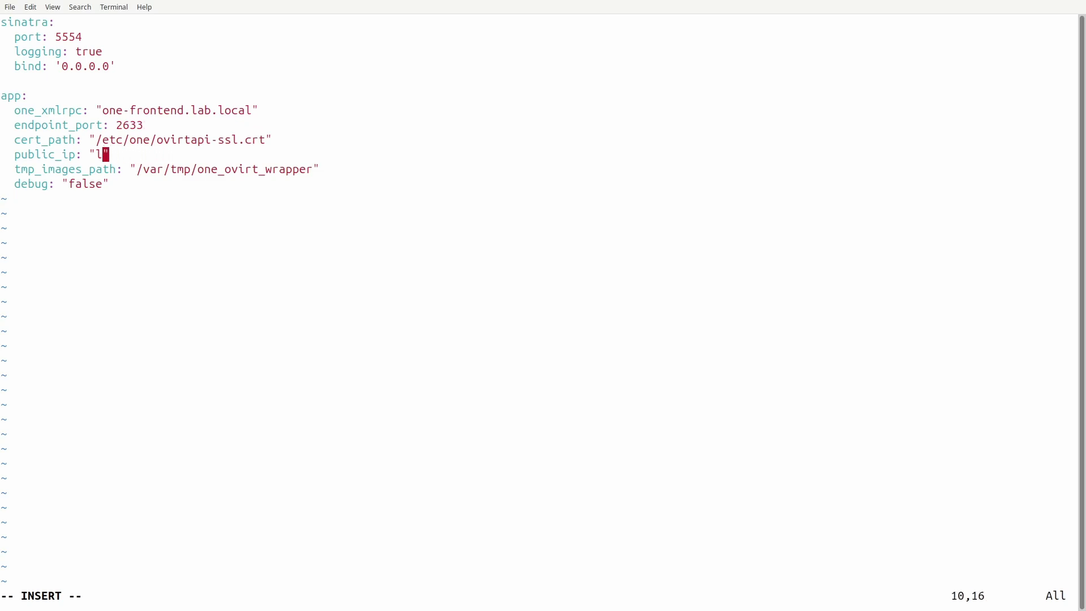
text(172.17.2.20)
- Save and close the configuration file and restart the apache2 service with systemctl
key(Escape)
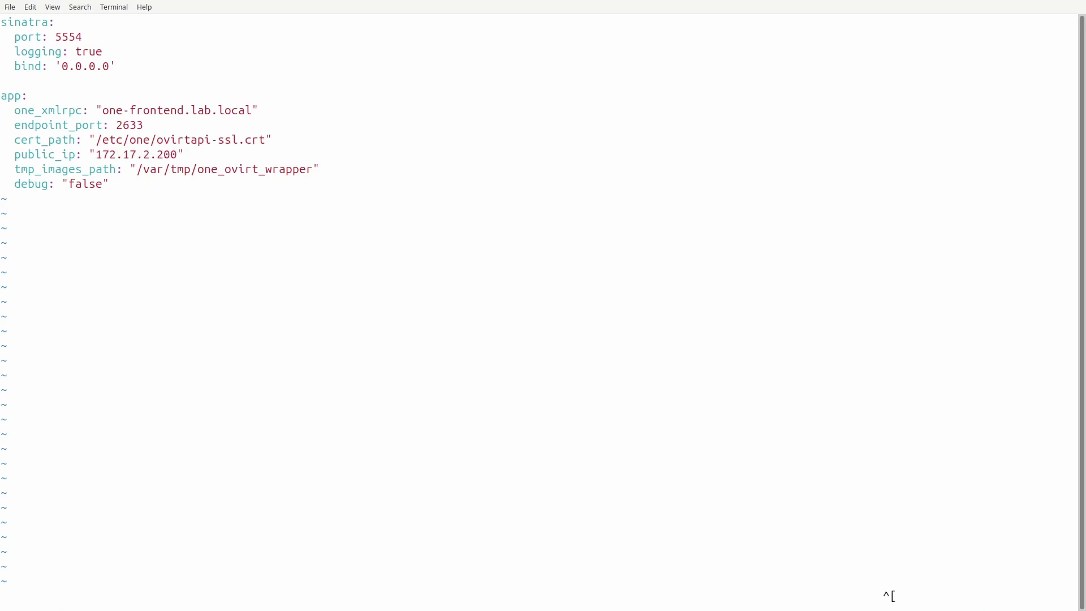
text(:wq)
key(Return)
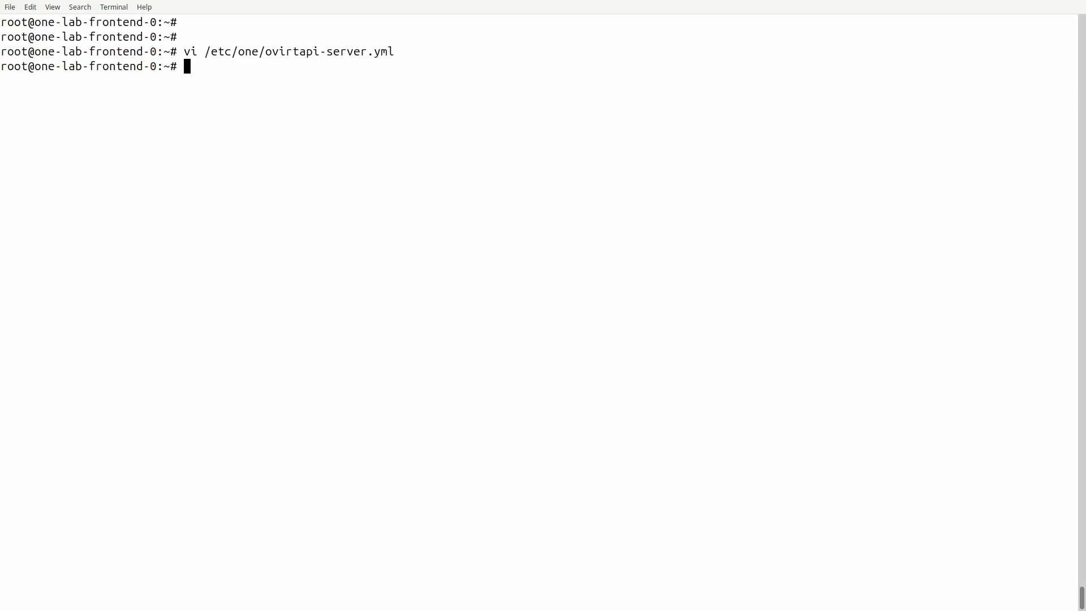
text(systemctl restart apache2)
key(Return)
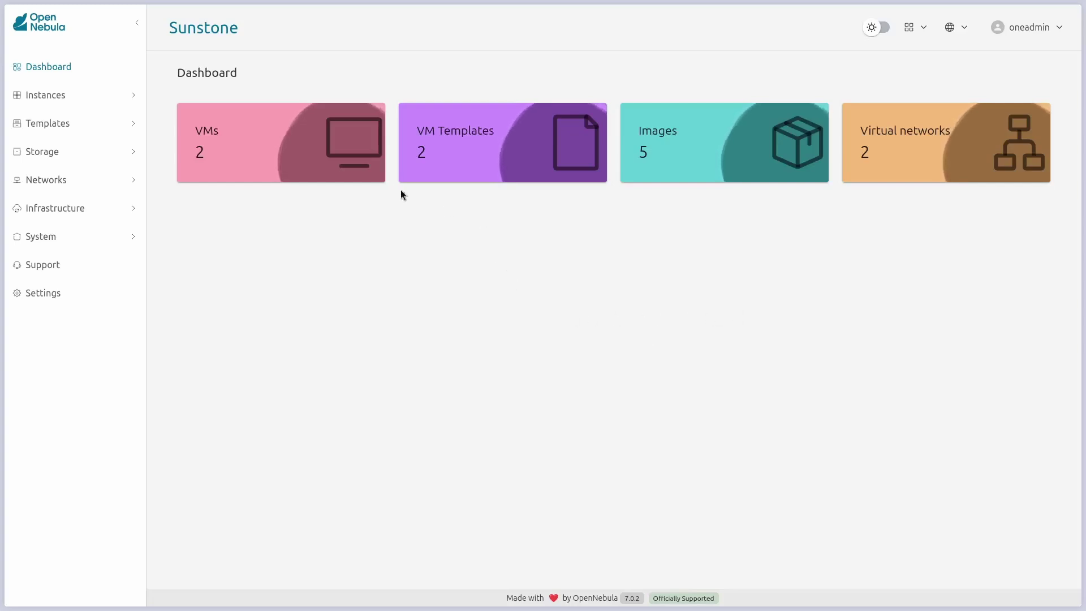
- Switch to OpenNebula Sunstone and start a new backup datastore named rsync-veeam with the Backup - RSync storage backend
click(124, 157)
click(118, 185)
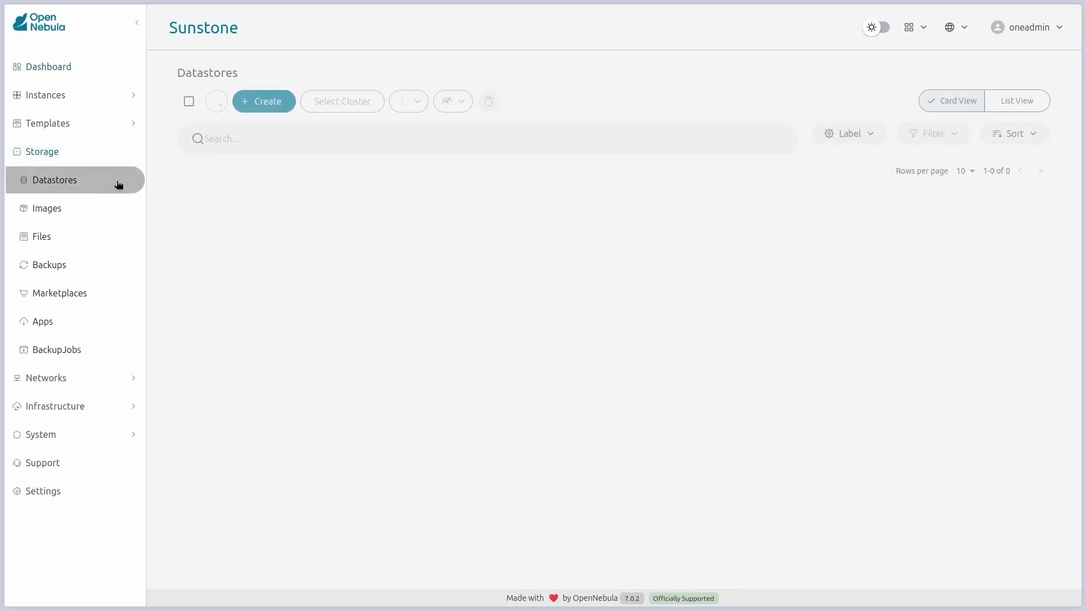
click(258, 101)
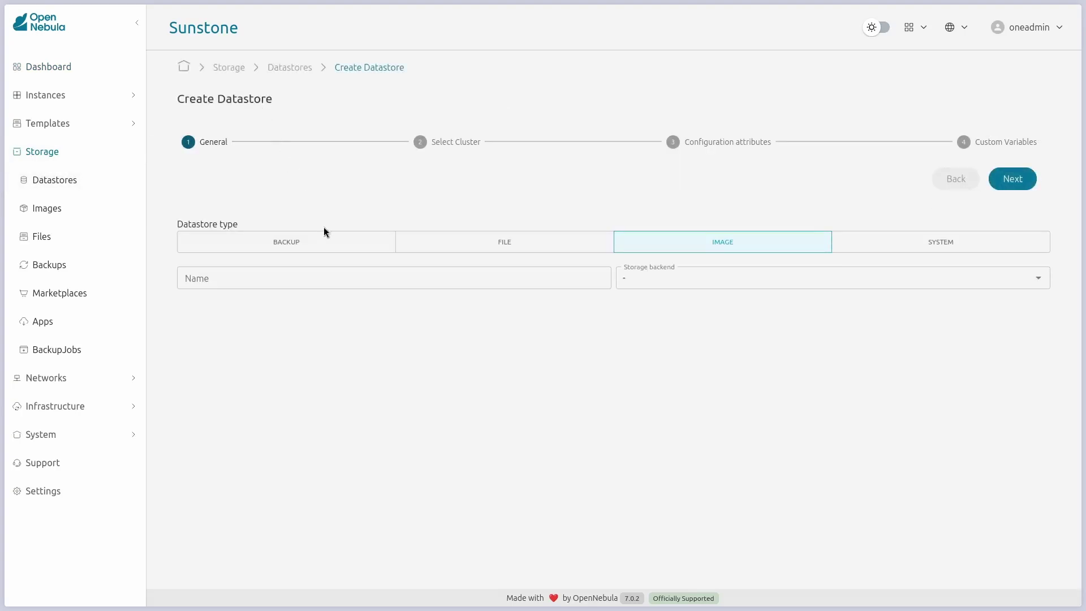
click(326, 242)
click(306, 270)
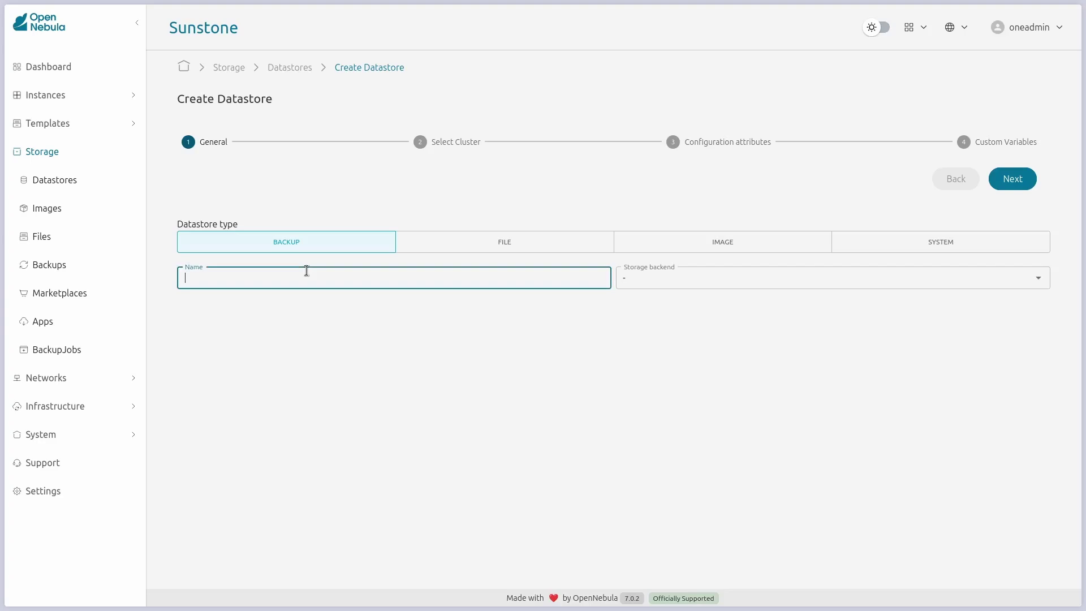
text(rsync-veeam)
click(895, 281)
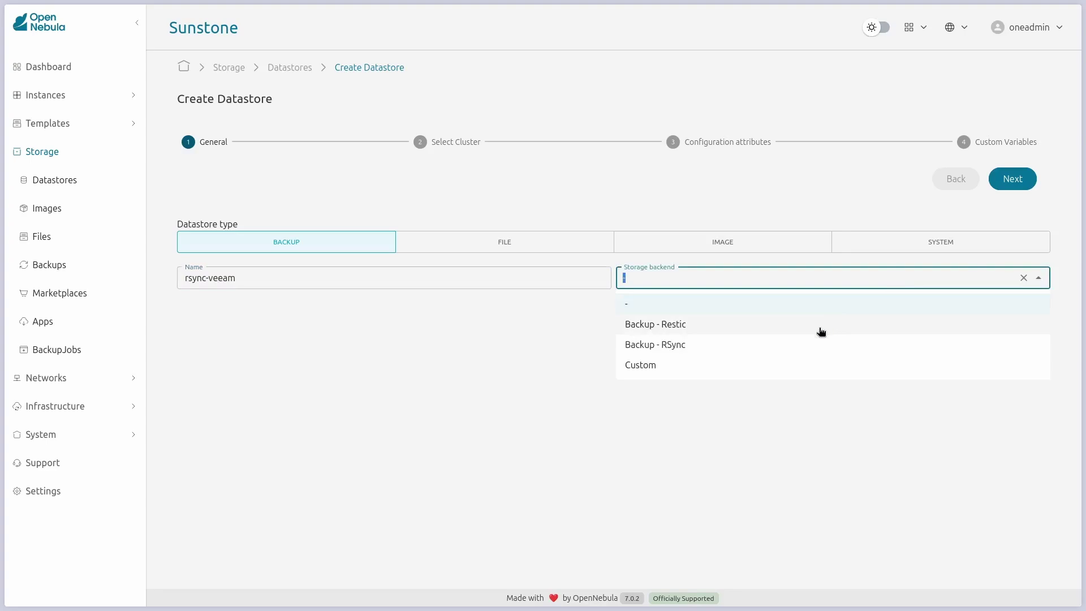
click(768, 346)
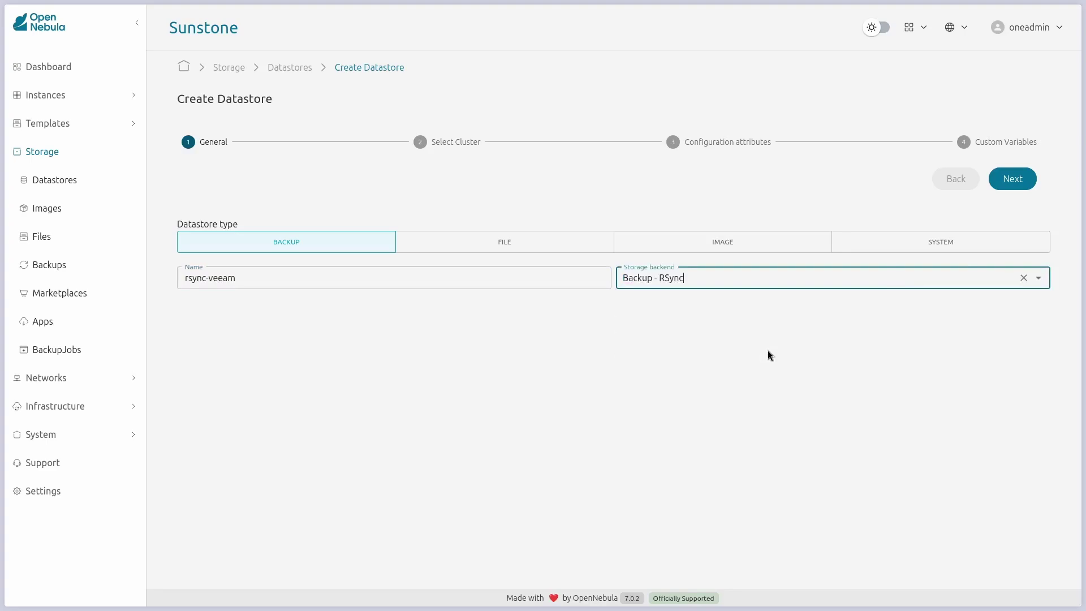
click(1011, 182)
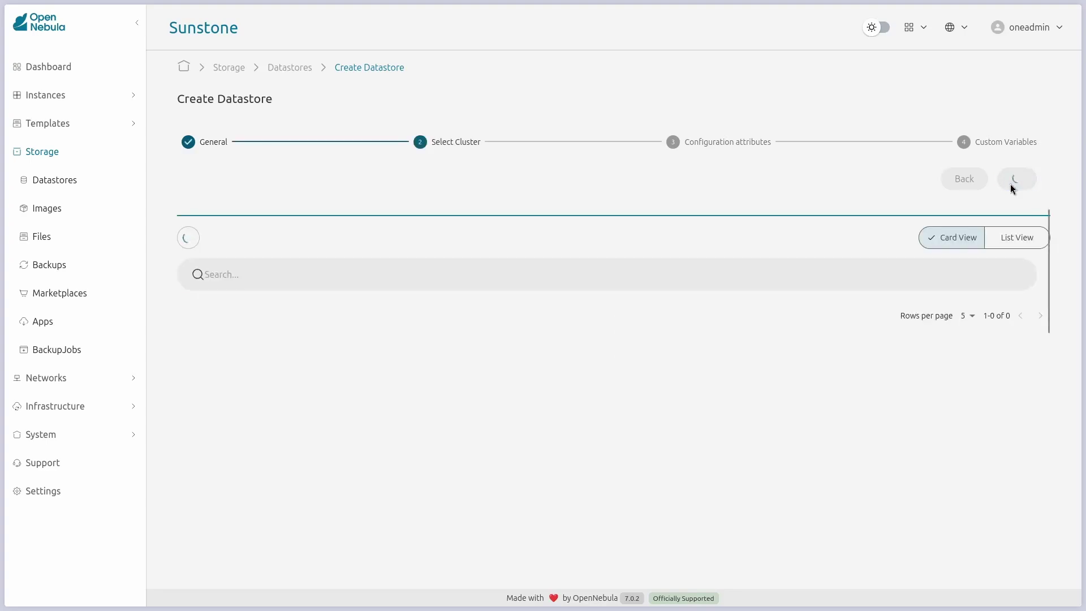
- Assign the datastore to the default cluster, with Rsync host backup-server.lab.local and Rsync user oneadmin
click(396, 354)
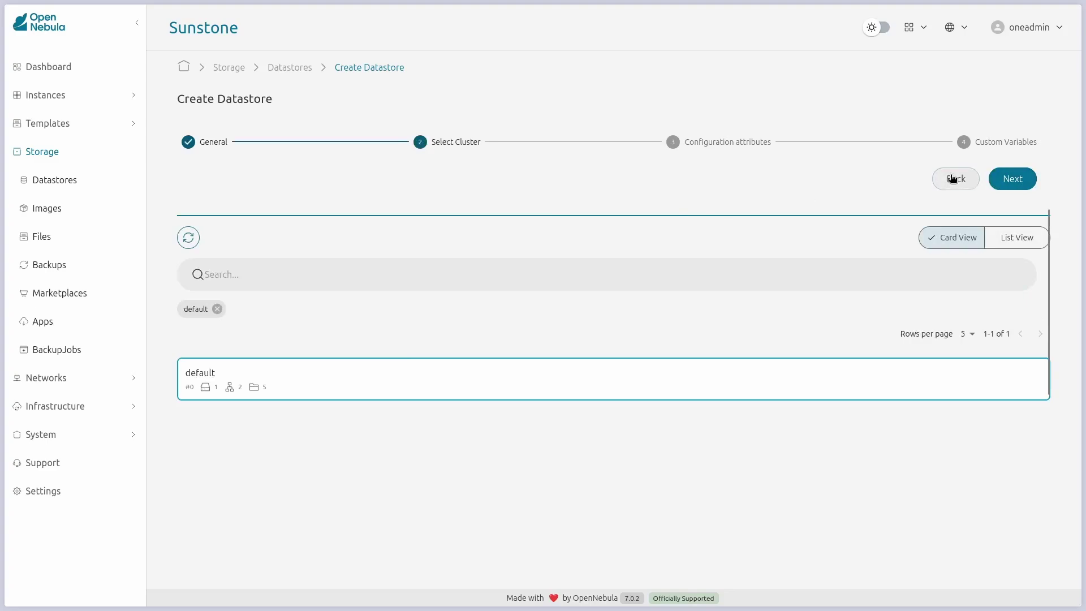
click(1012, 178)
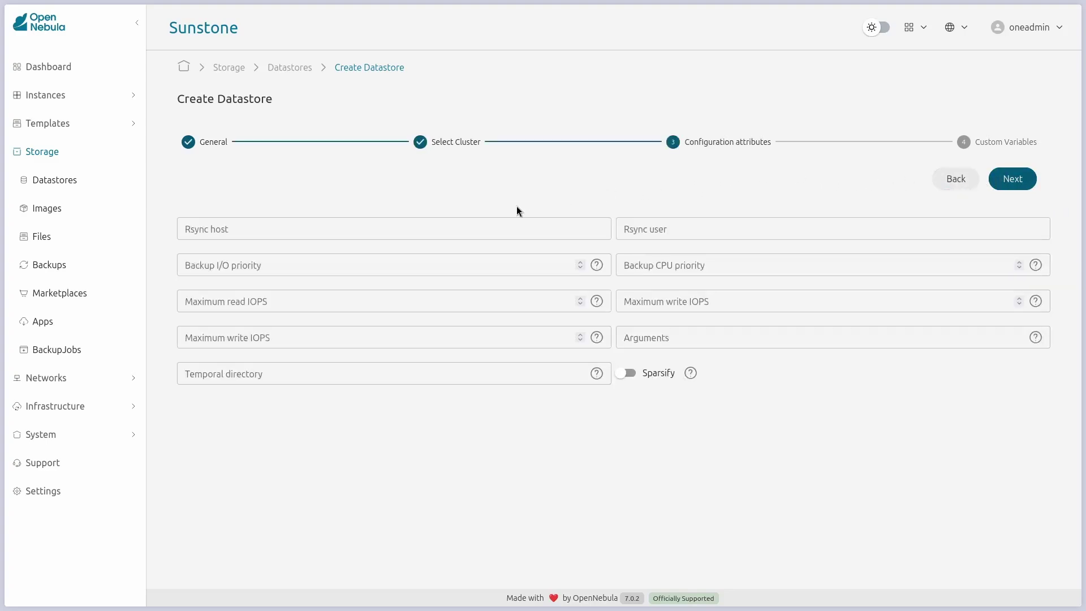
click(301, 229)
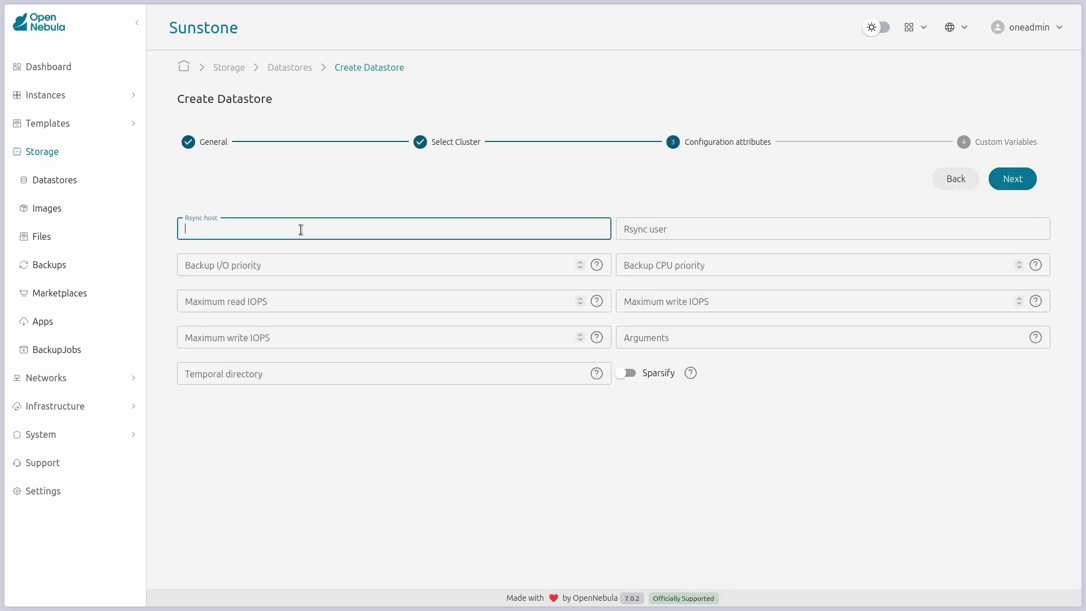
text(backup-server.lab.local)
click(659, 228)
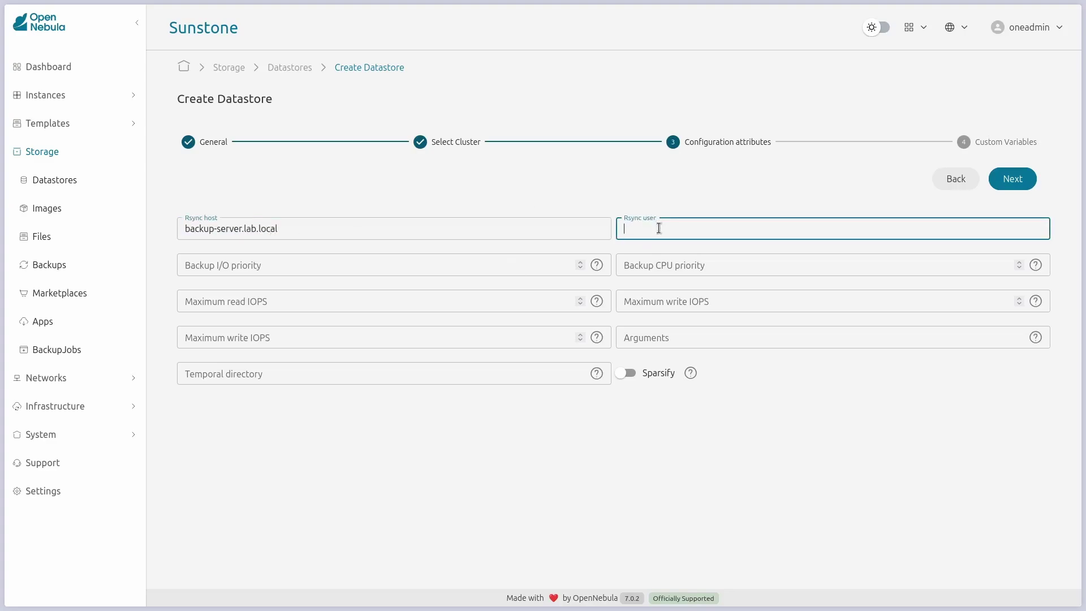
text(oneadmin)
click(750, 180)
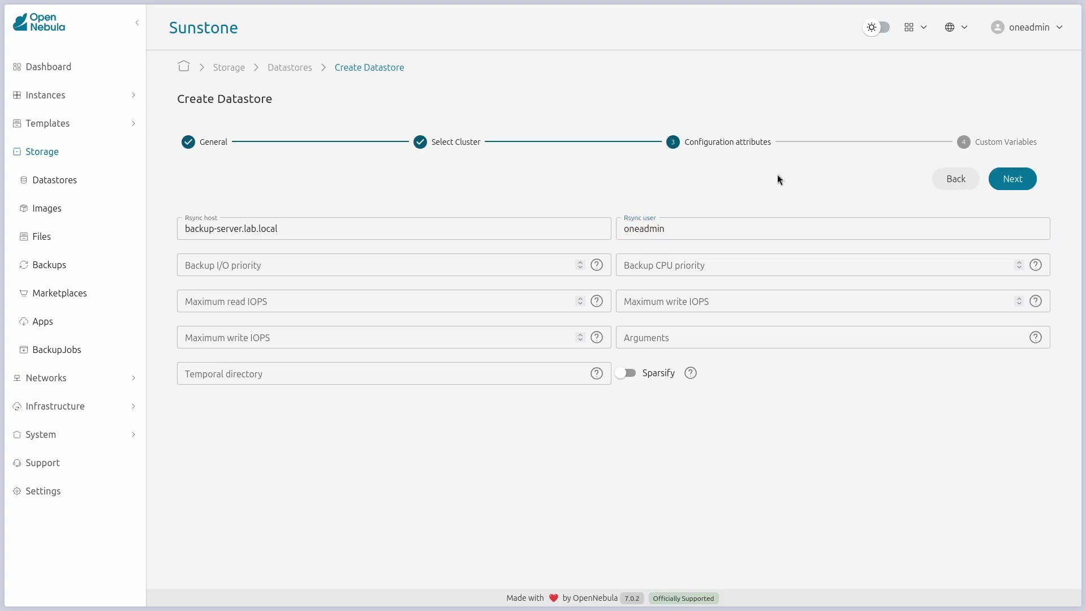
click(1030, 181)
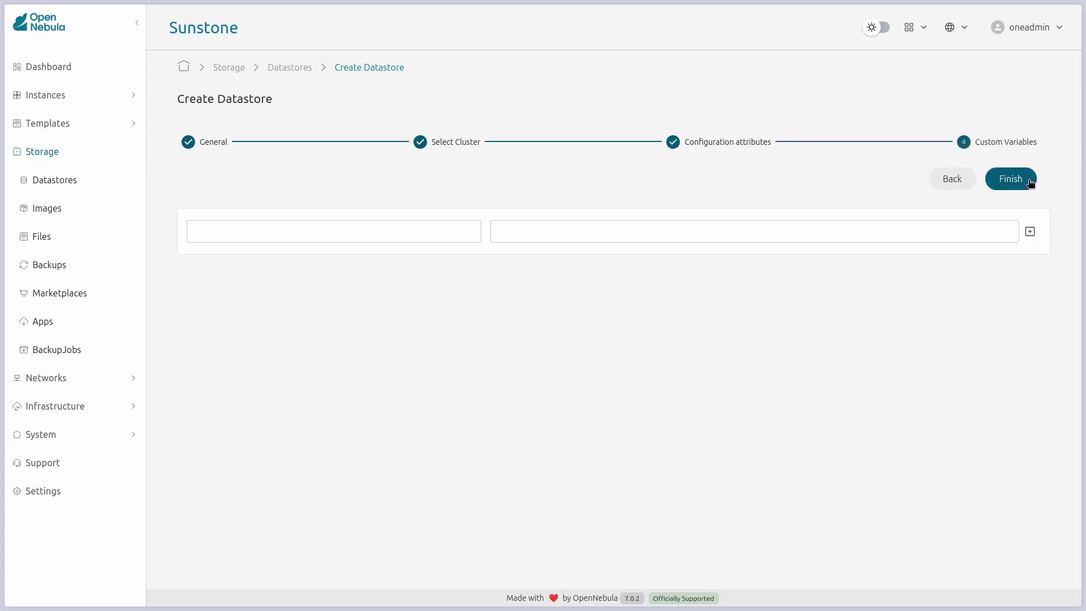
- Add the custom variable VEEAM_DS with value YES, create the datastore and refresh the datastore list
click(422, 229)
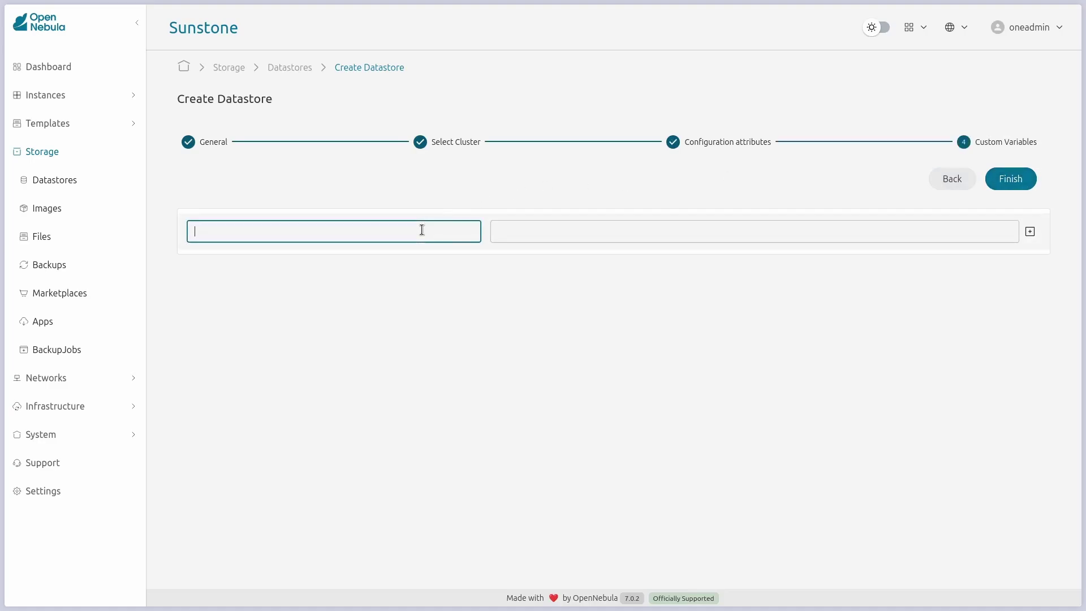
text(VEEAM_DS)
key(Tab)
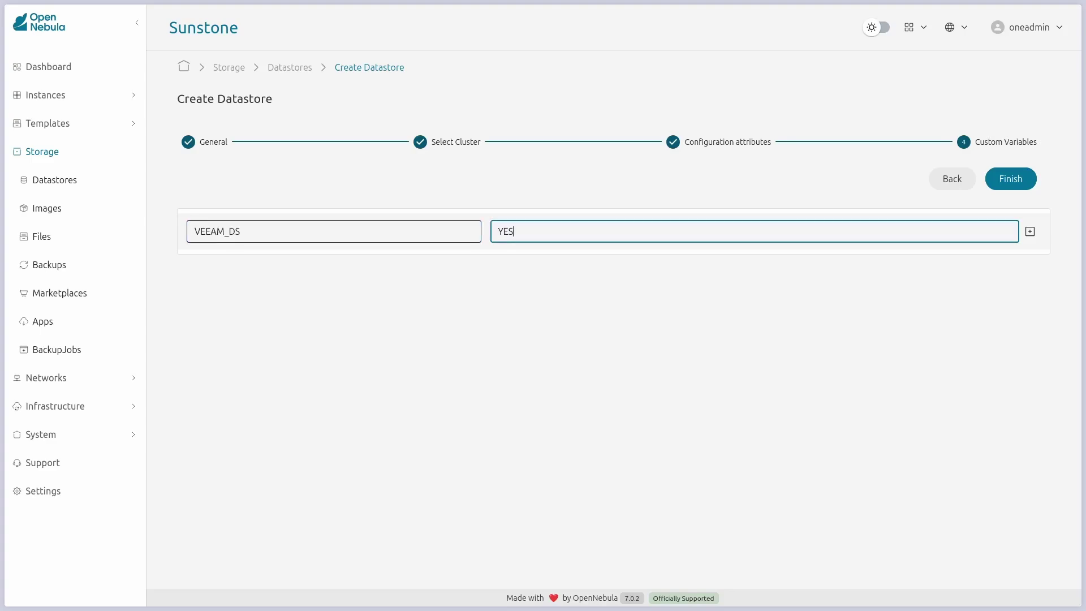
click(1009, 179)
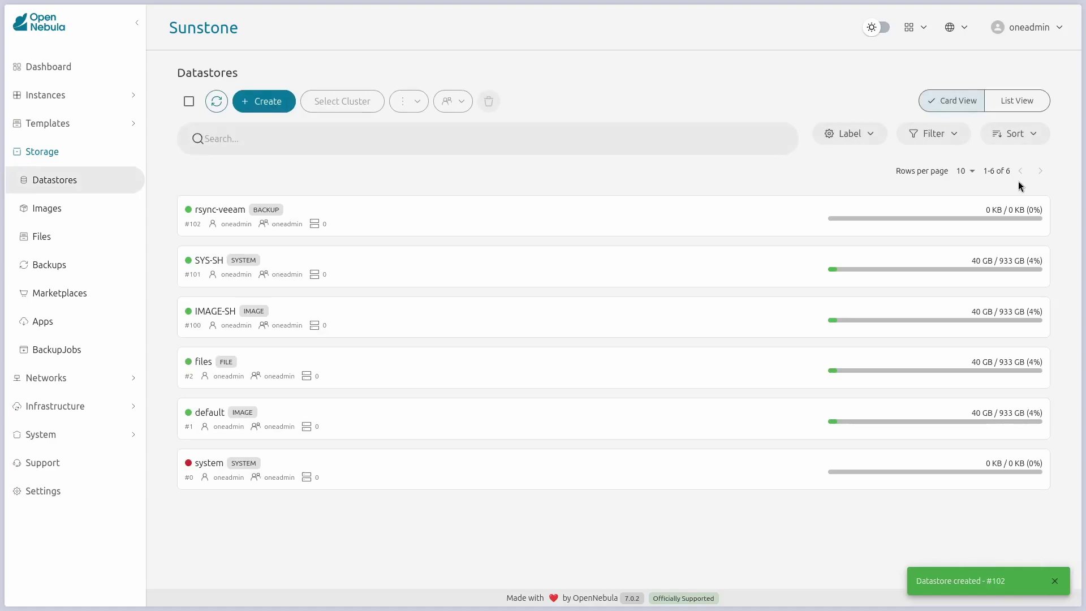
click(217, 103)
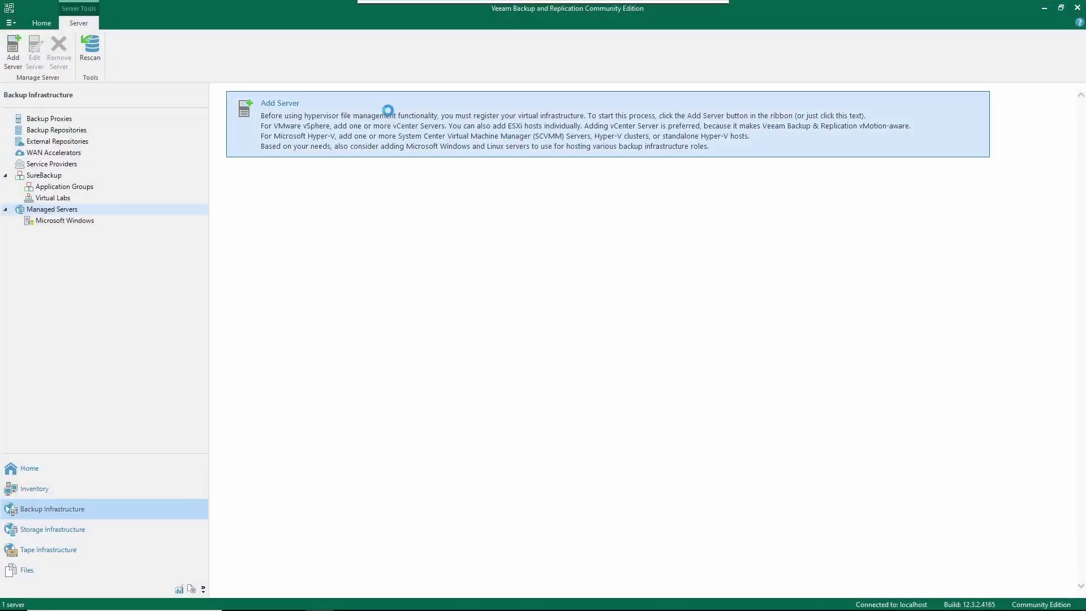
- Switch to Veeam Backup and Replication and start adding an Oracle Linux Virtualization Manager server at 172.17.2.1
click(389, 115)
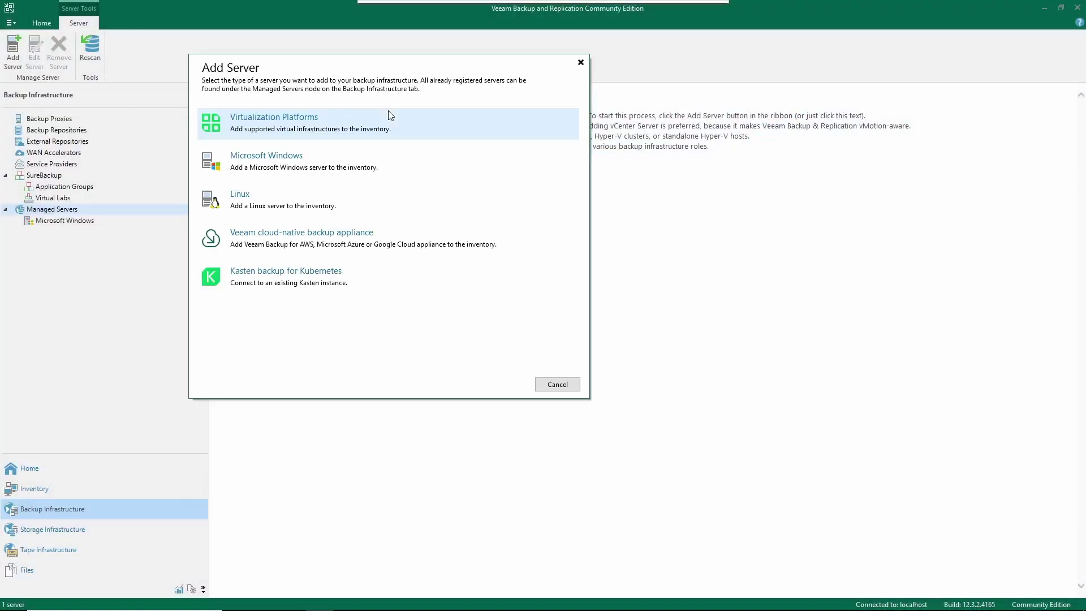
click(335, 135)
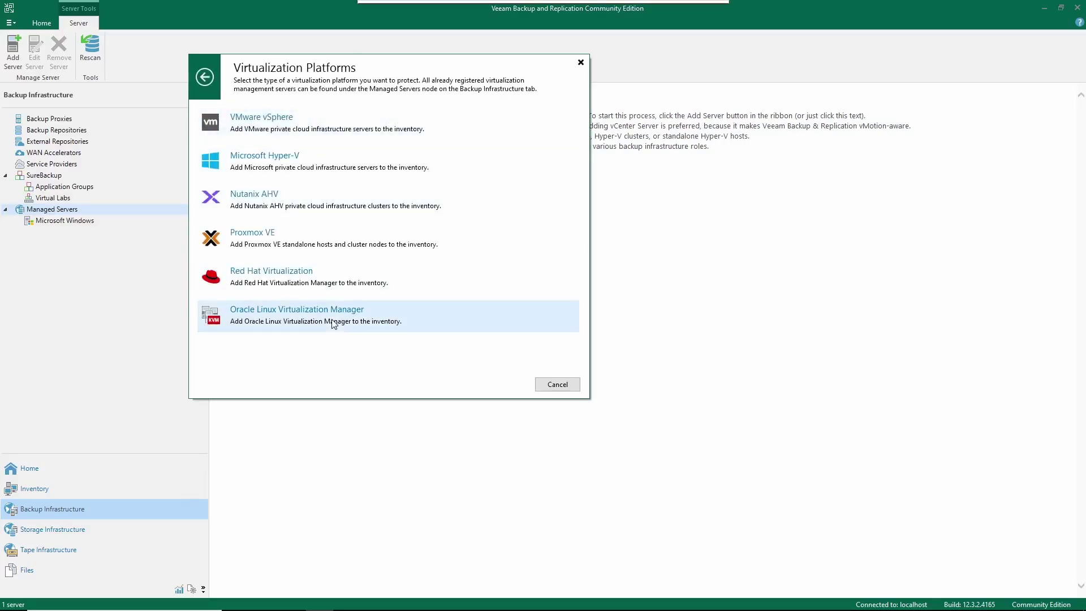
click(334, 324)
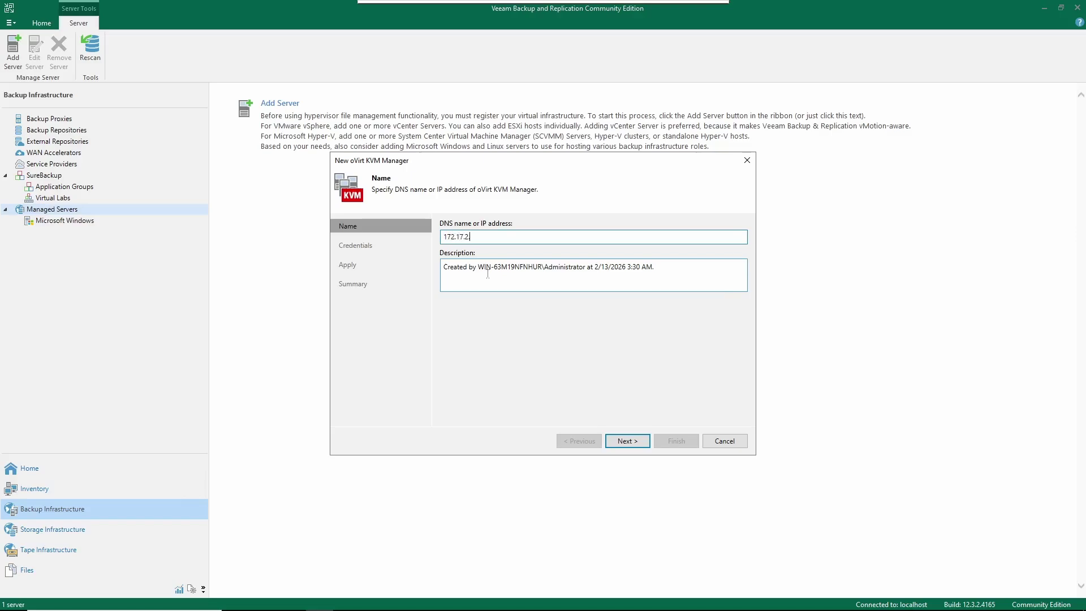
click(623, 442)
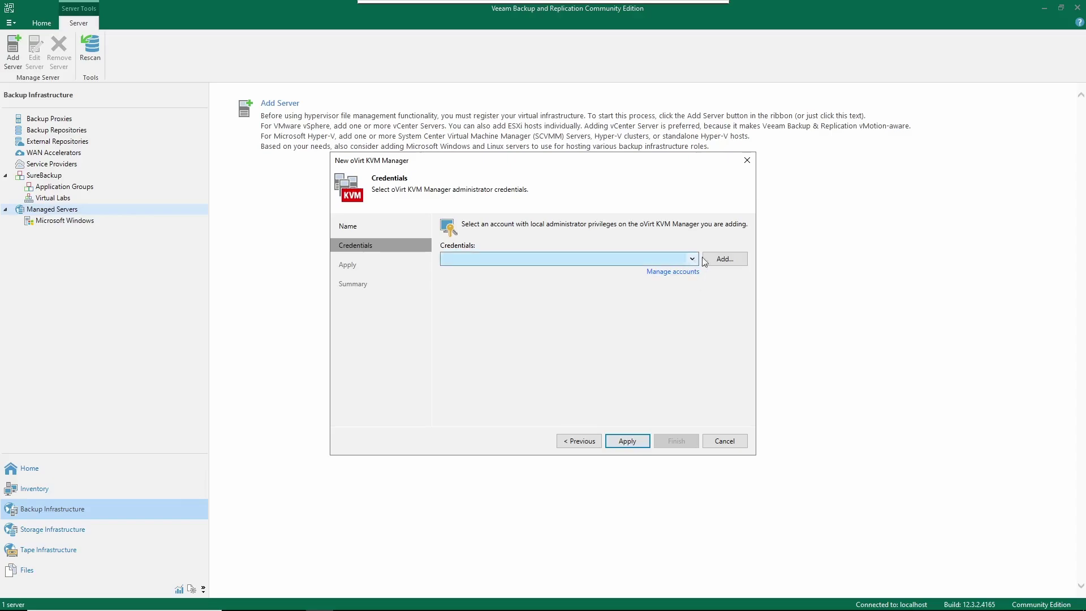
- Add credentials for the oneadmin account, entering its password, and apply them to the new oVirt KVM Manager
click(722, 260)
text(oneadmin)
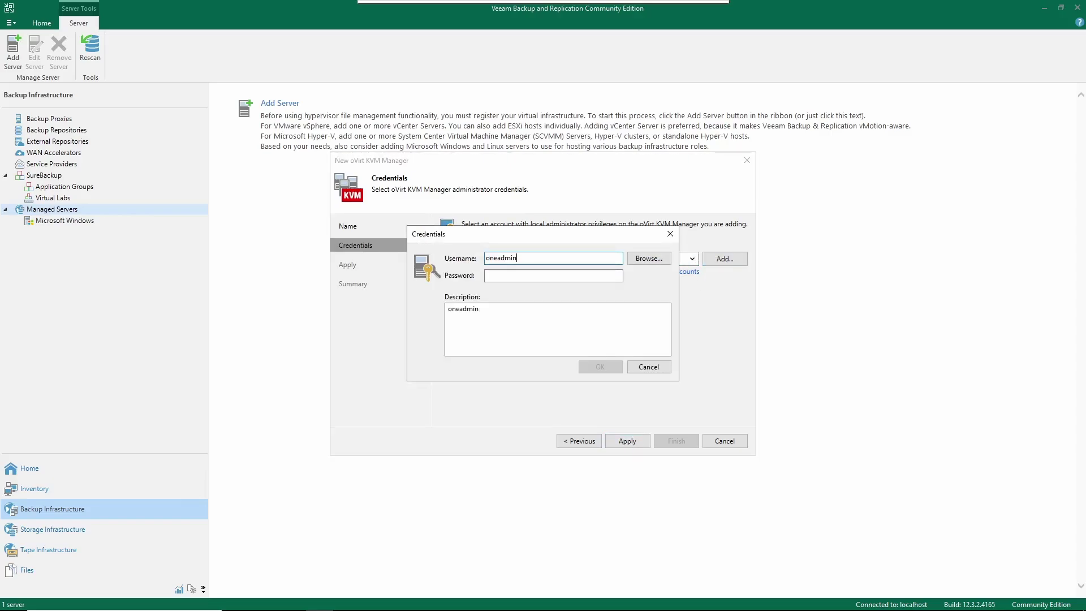
key(Tab)
text(pas)
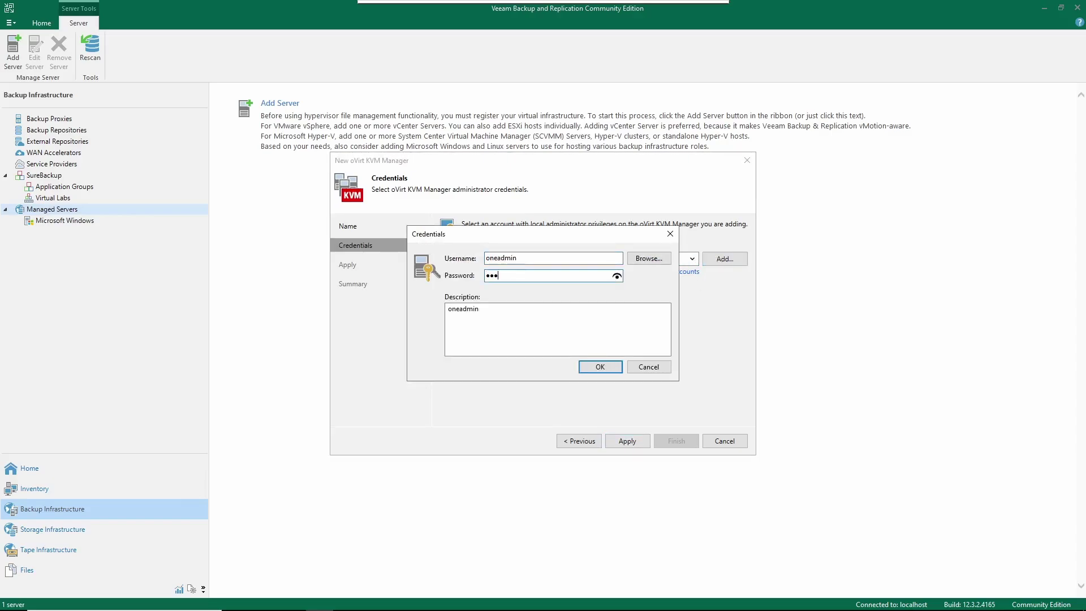
text(sword)
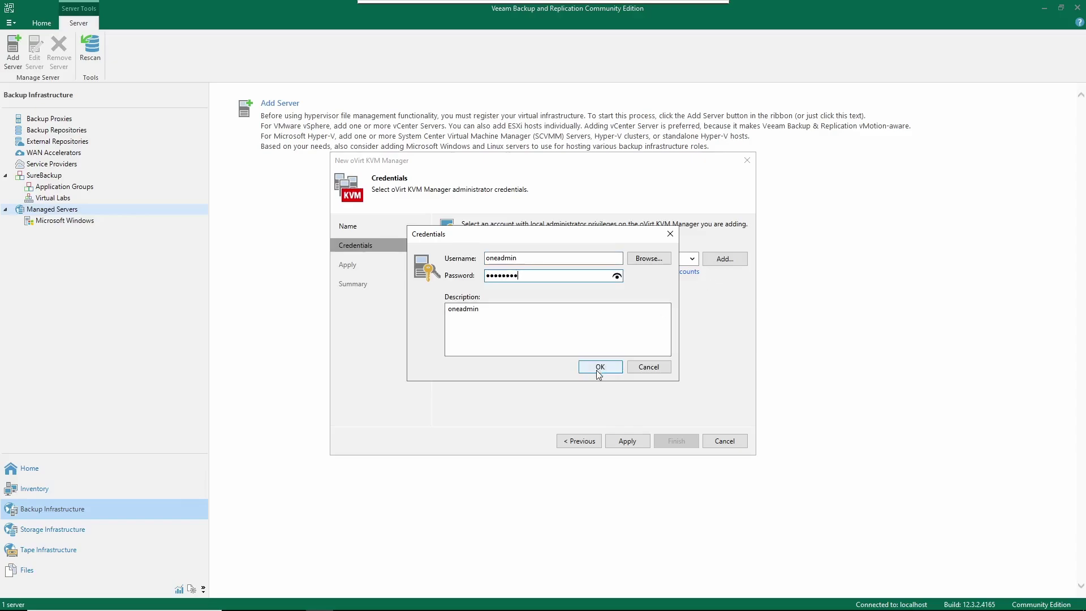
click(600, 367)
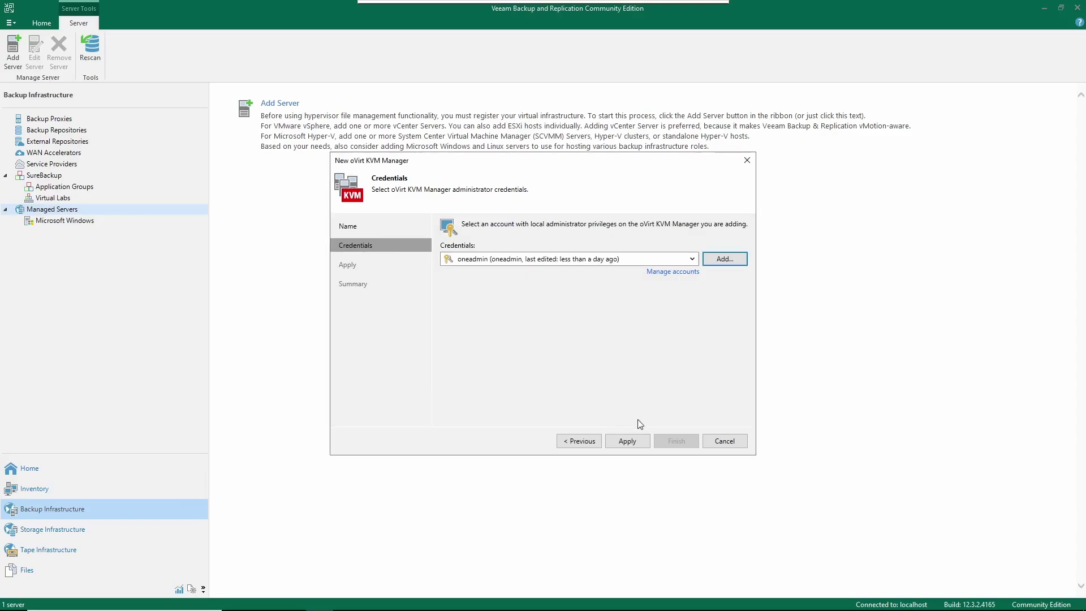
click(626, 441)
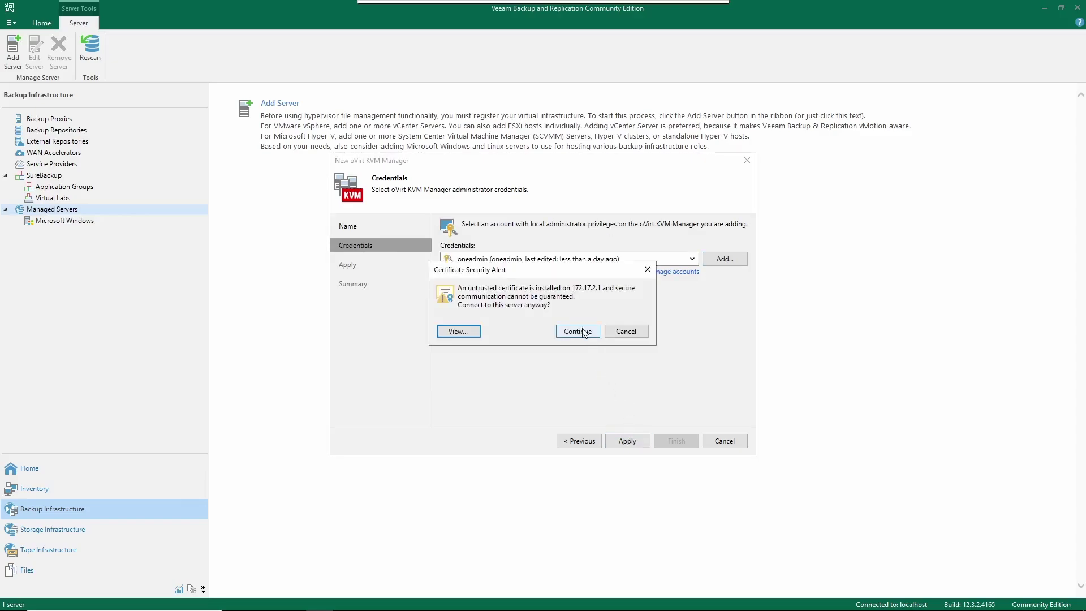
- Accept the untrusted certificate of 172.17.2.1 and finish registering the oVirt KVM Manager
click(584, 333)
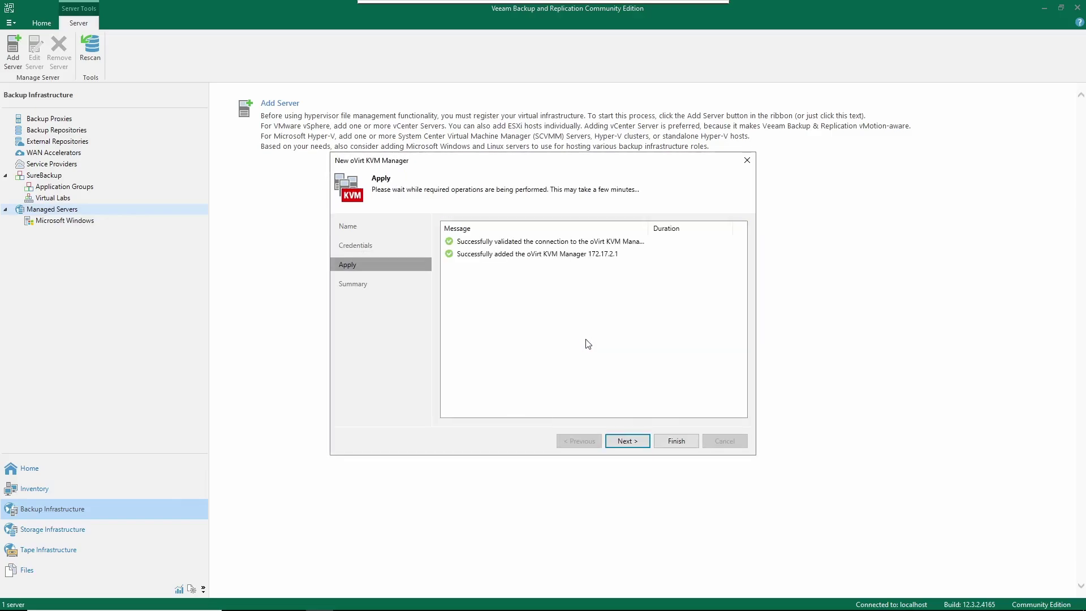
click(627, 441)
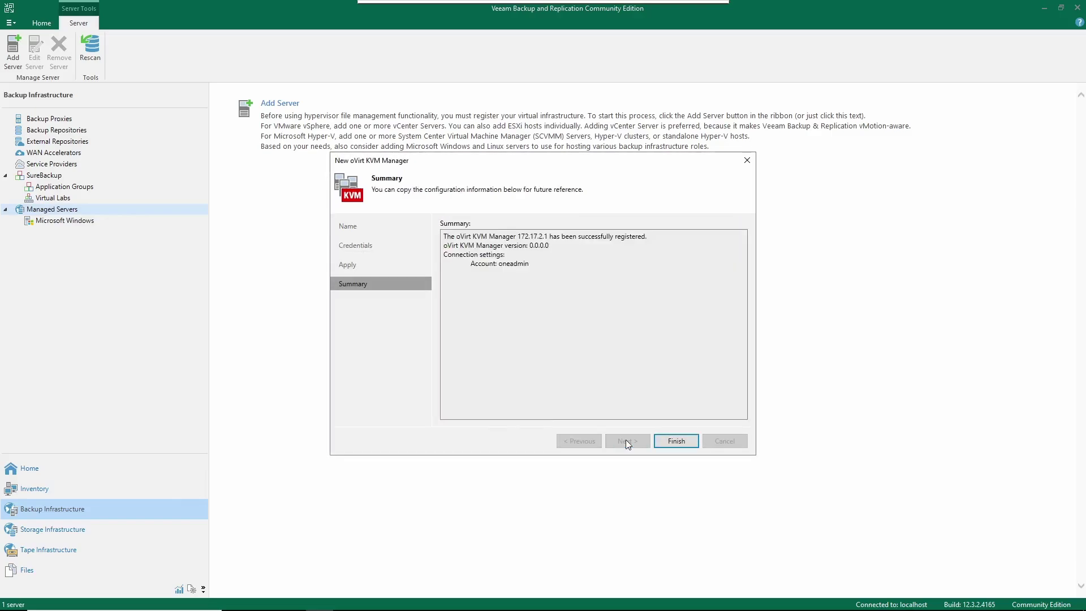
click(665, 443)
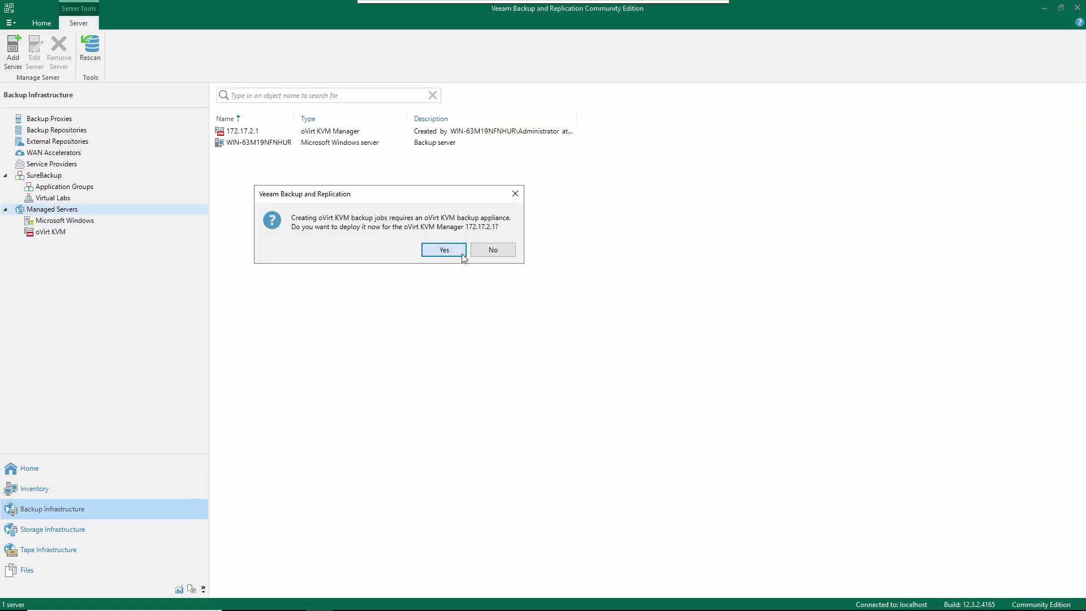
- Start deploying a new oVirt KVM backup appliance and select the default cluster under 172.17.2.1 for its virtual machine
click(462, 254)
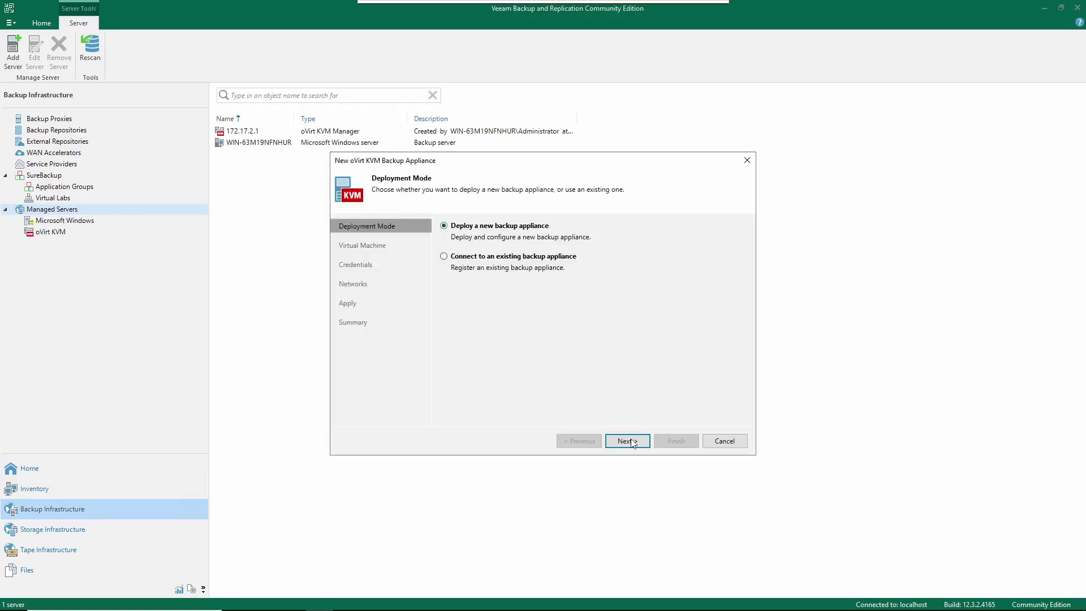
click(631, 441)
click(711, 238)
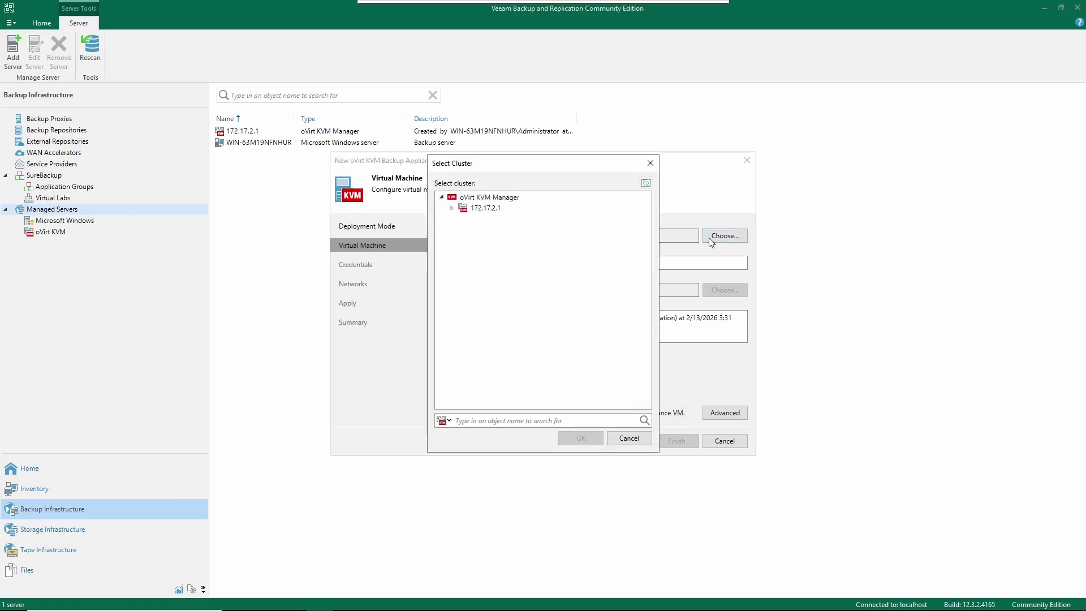
click(452, 209)
click(477, 221)
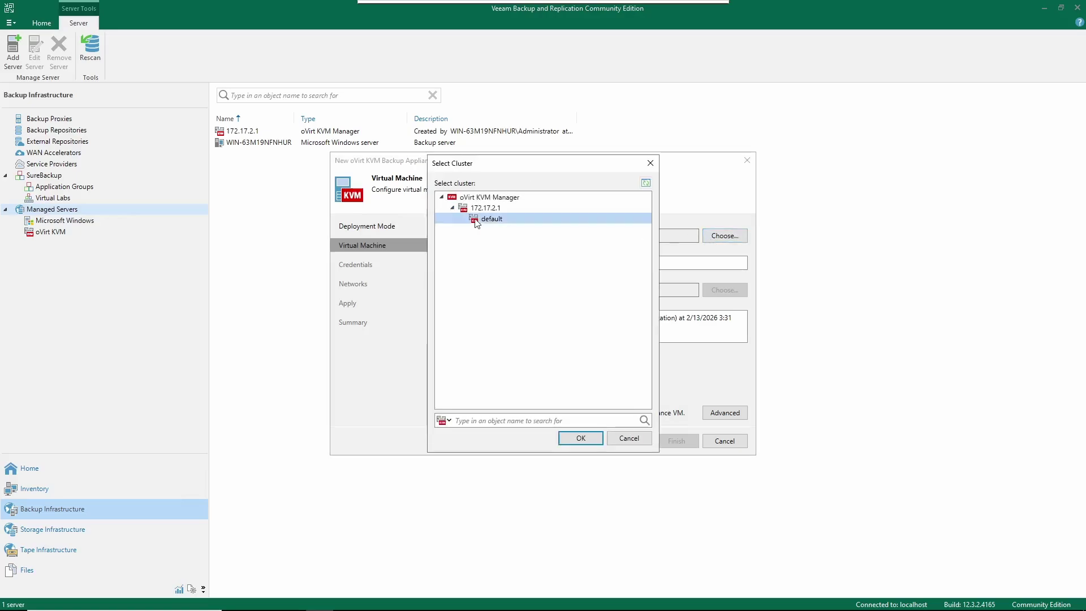
click(581, 438)
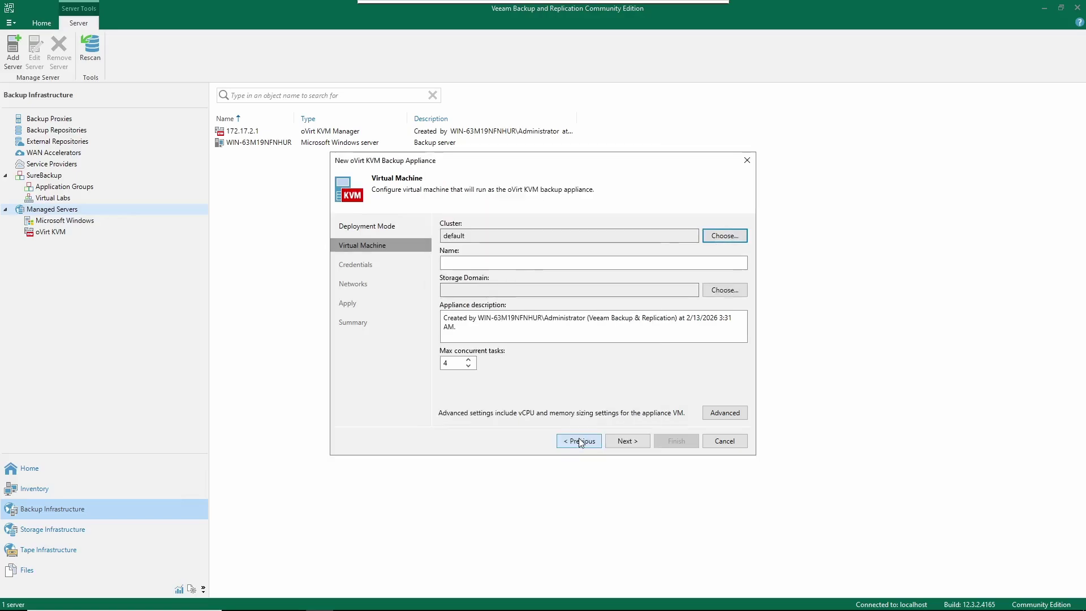
- Name the appliance veeam-app, place it on the IMAGE-SH storage domain and continue to its credentials
click(689, 267)
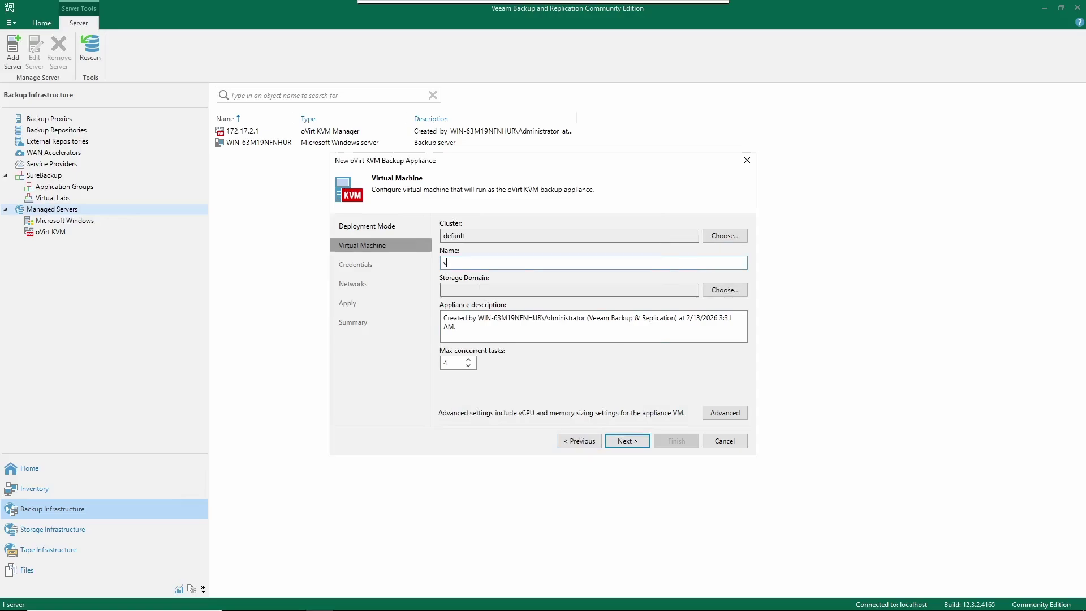
text(veeam-)
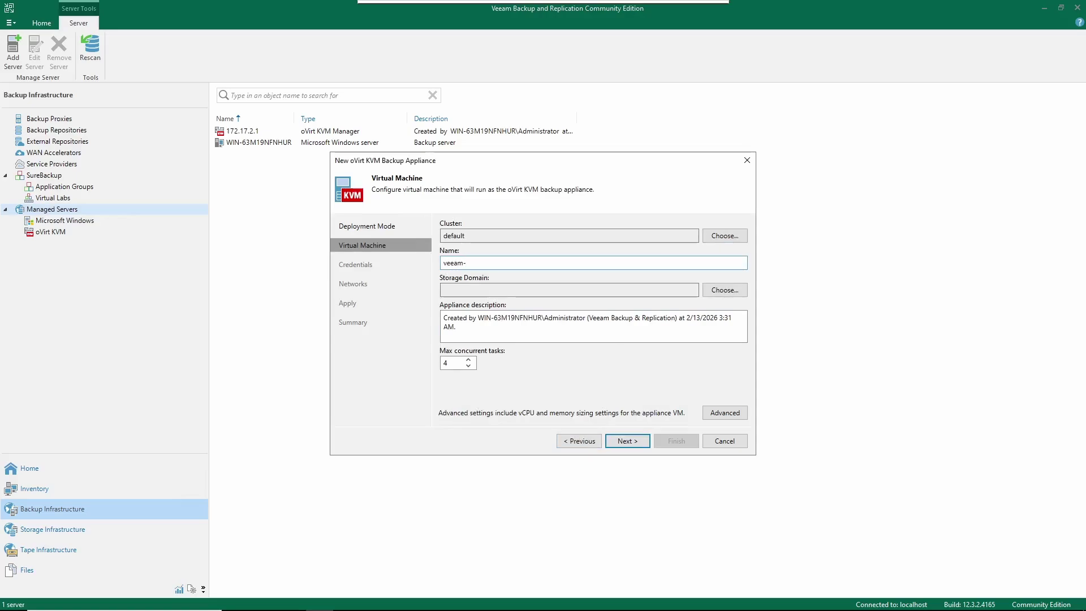
text(app)
click(725, 290)
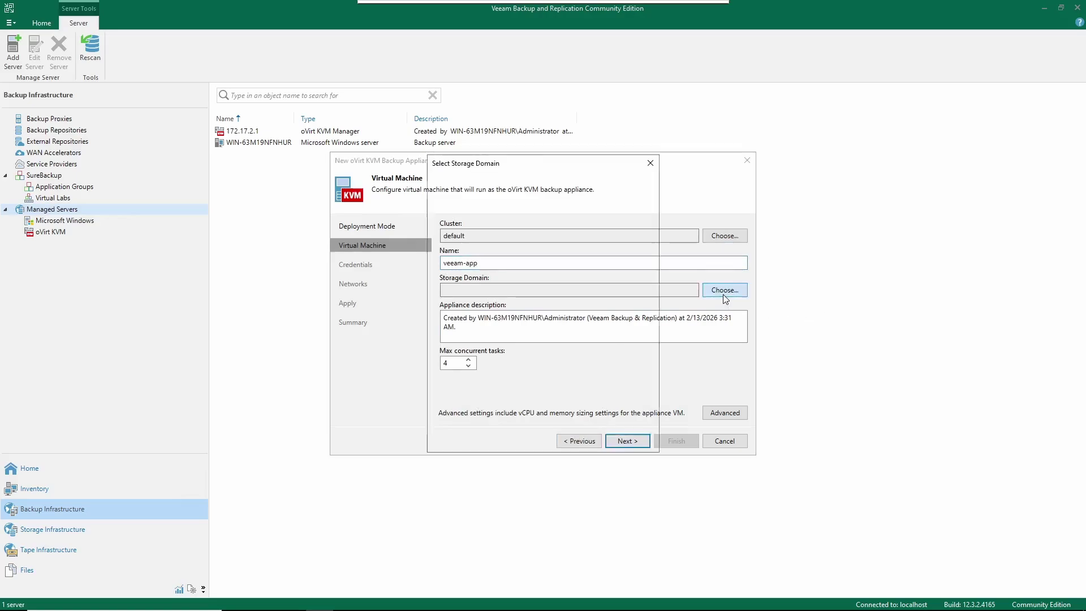
click(486, 220)
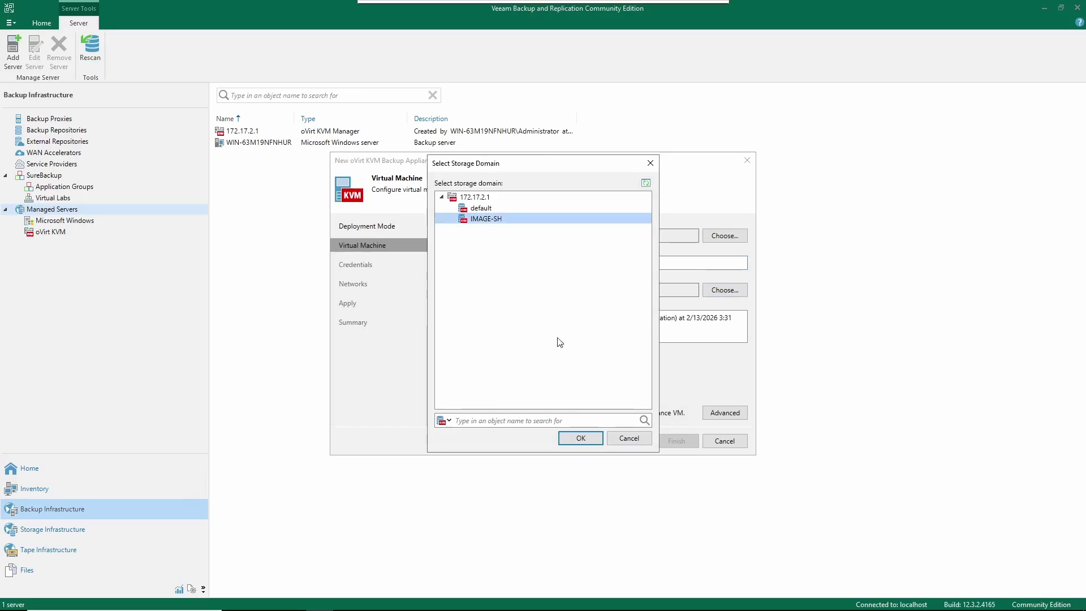
click(581, 439)
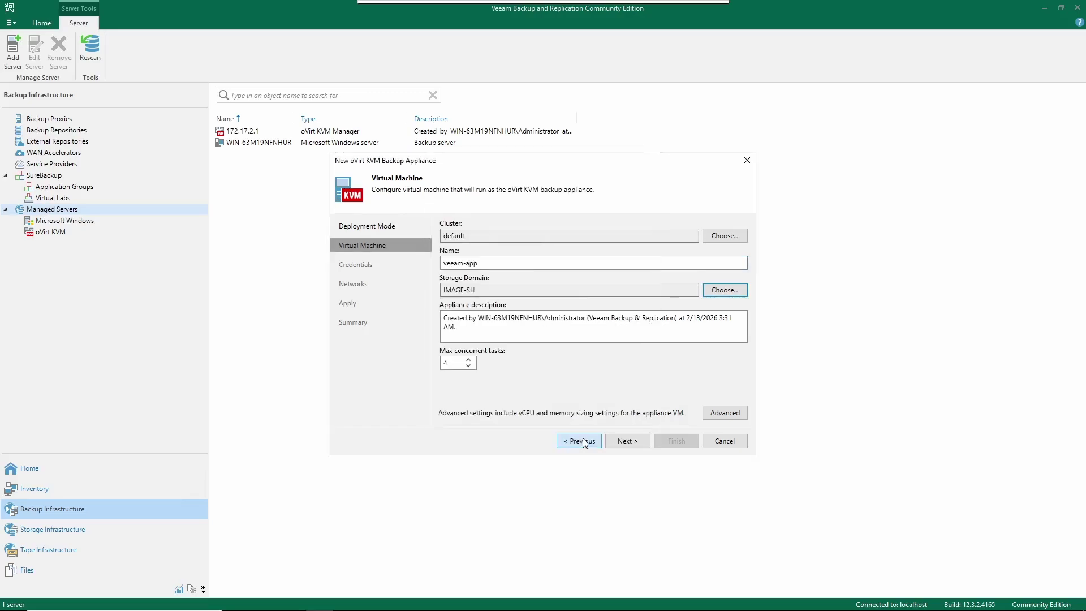
click(623, 444)
- Assign the oneadmin credentials to the appliance and connect it to the evpn0 network
click(656, 268)
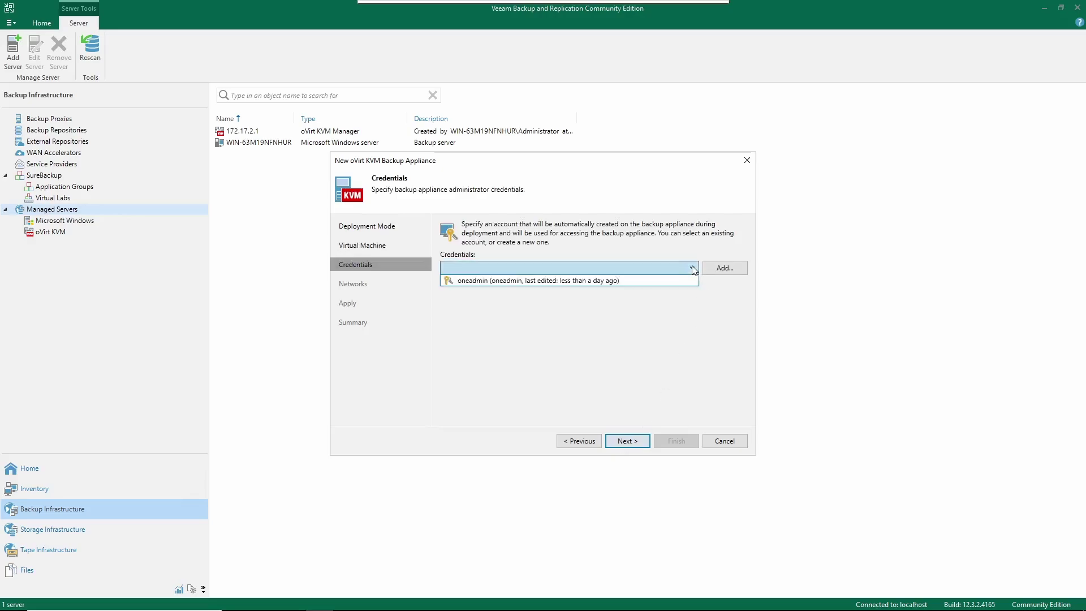
click(651, 280)
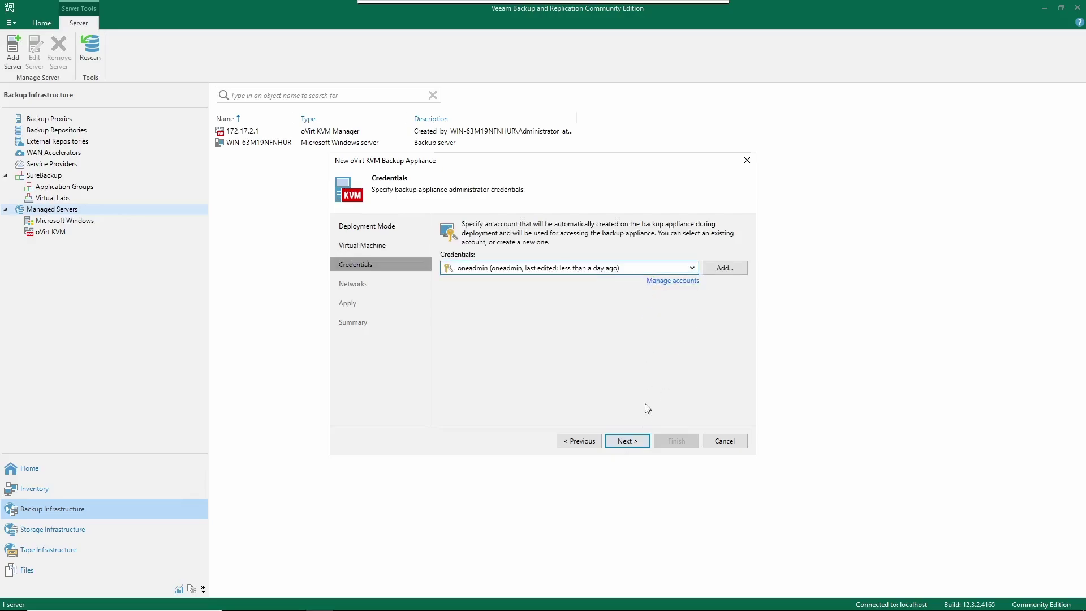
click(645, 442)
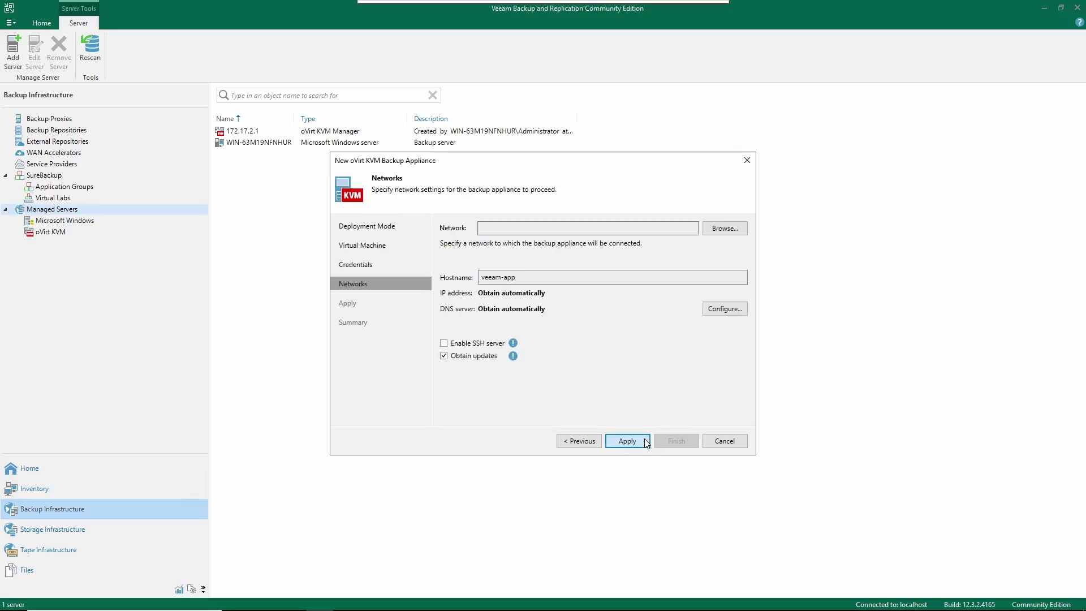
click(722, 228)
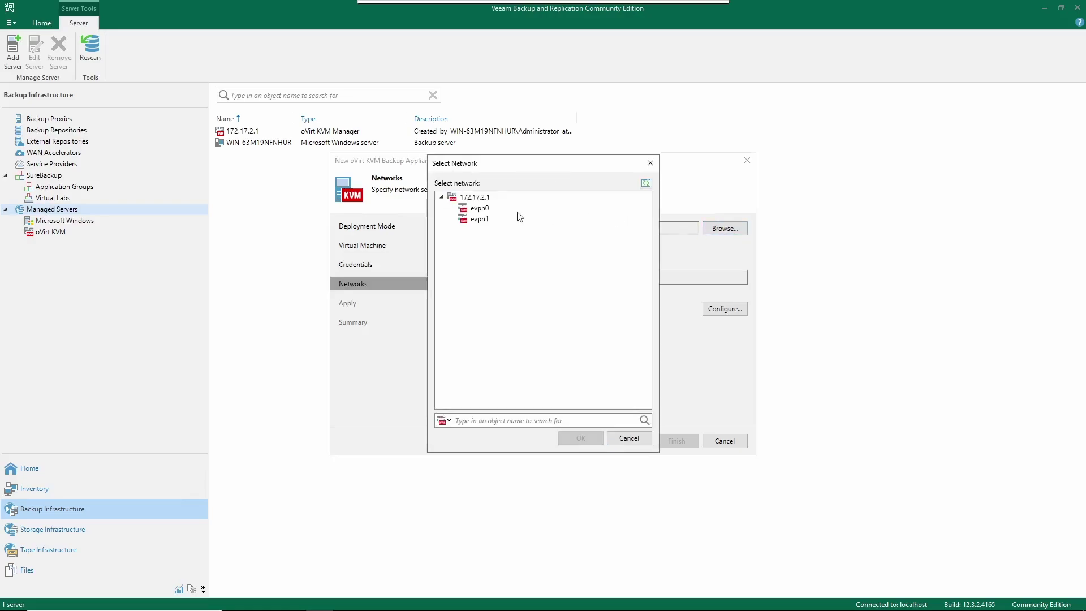
click(487, 209)
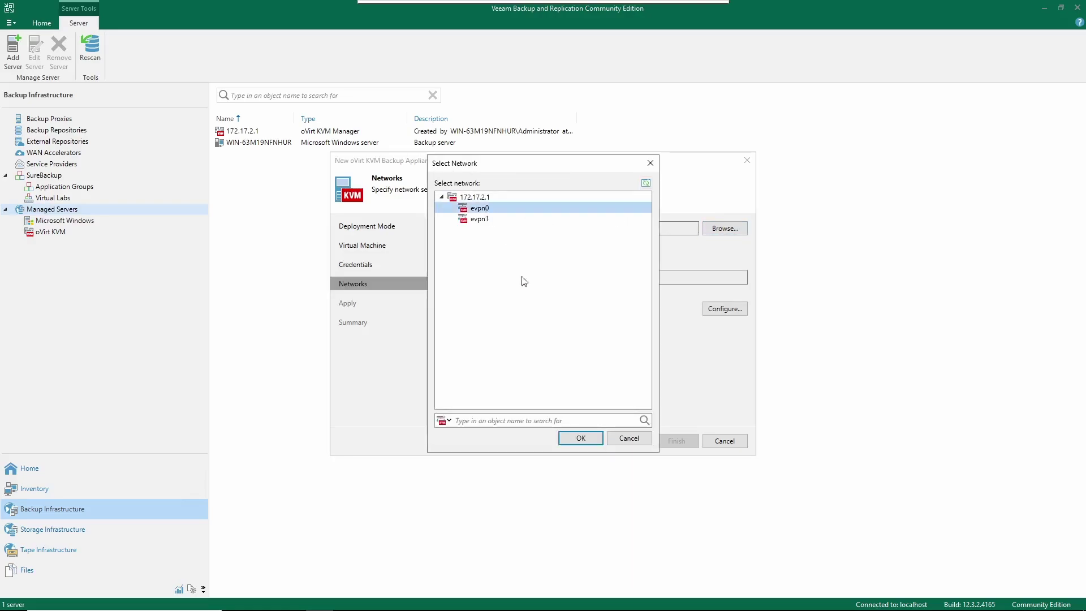
click(595, 441)
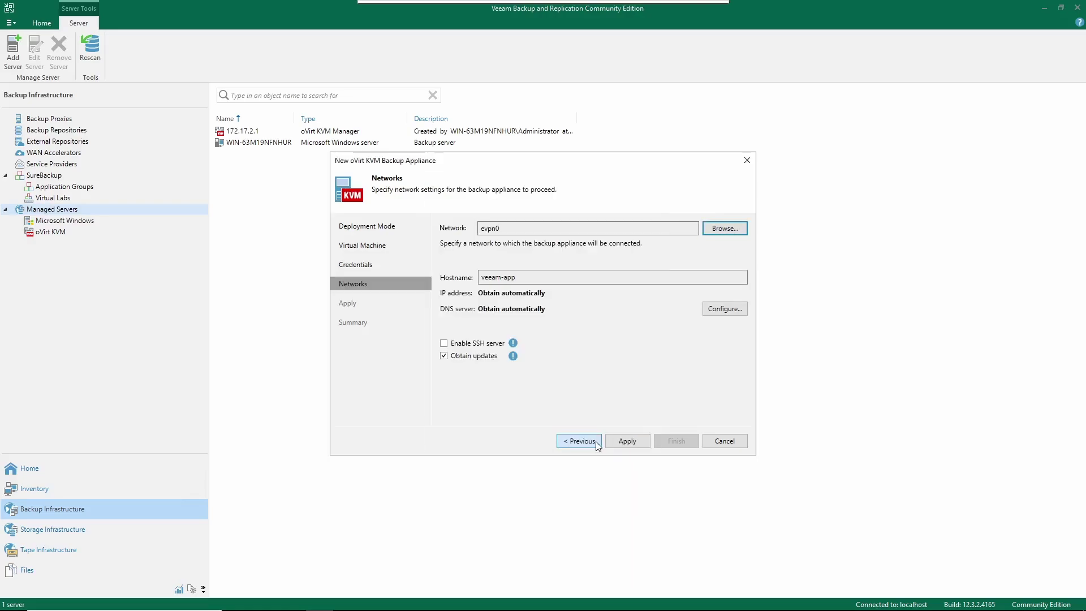
- Switch the appliance's network settings to a static IP address and enter 172.17.2 as the address's first three octets
click(725, 309)
click(534, 244)
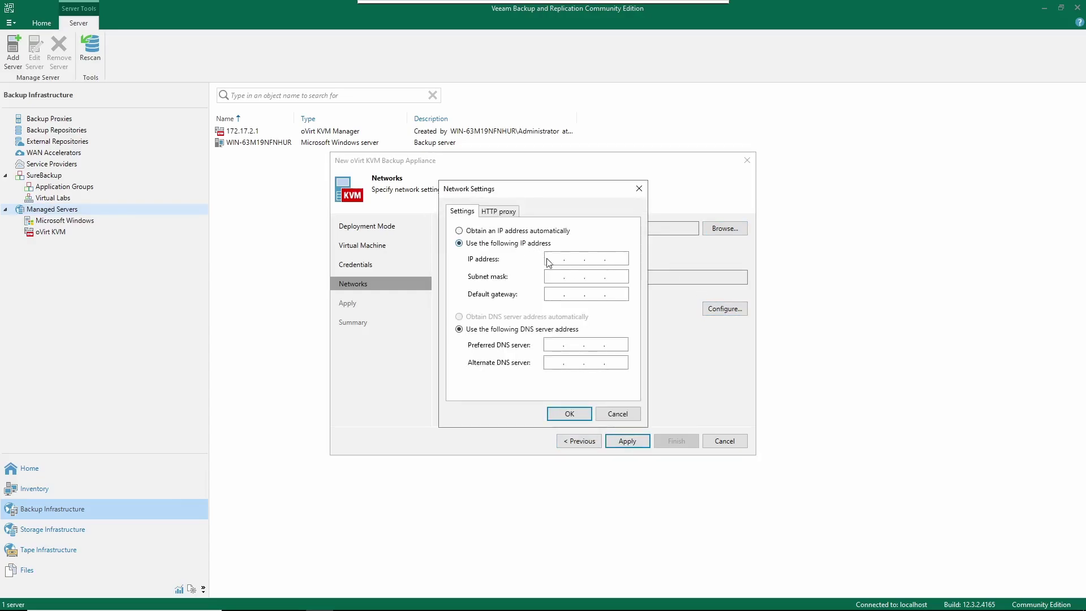
click(552, 258)
text(172 . 17)
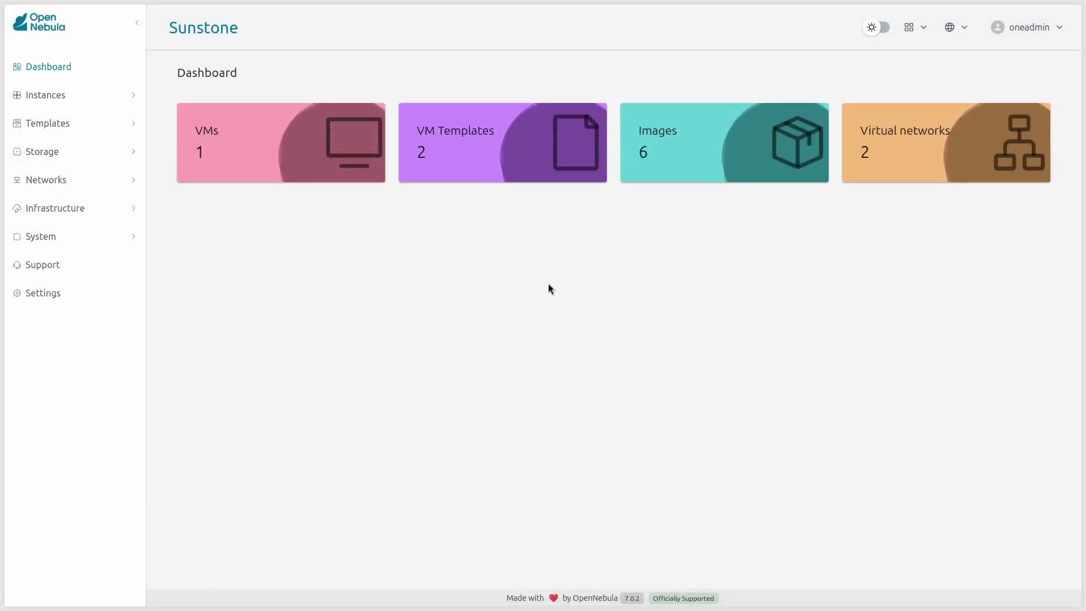
- Switch to OpenNebula Sunstone and check the leases and address range of the evpn0 virtual network
click(927, 161)
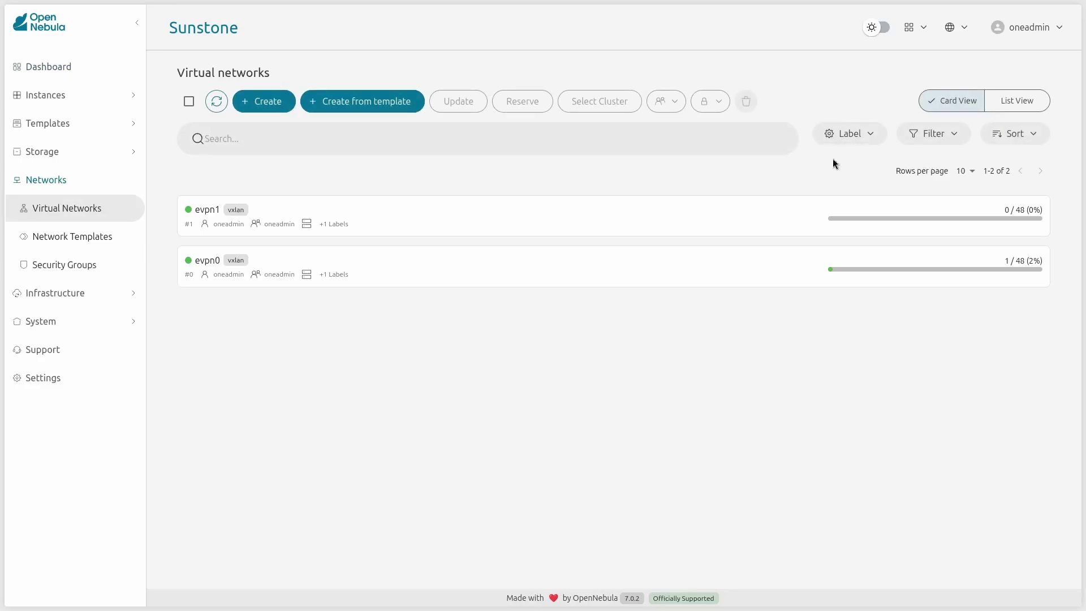
click(274, 259)
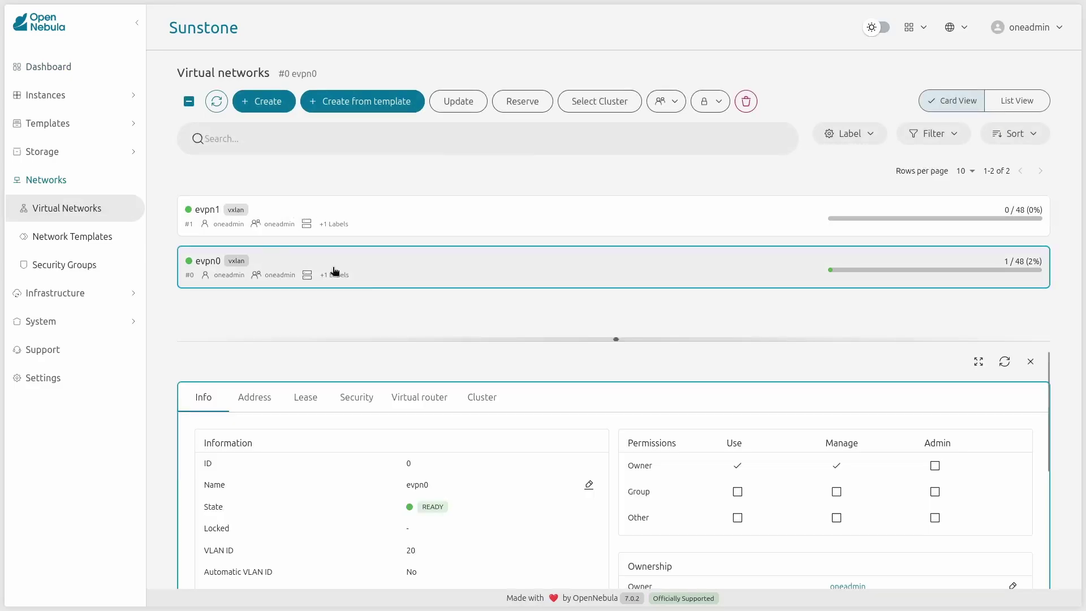
drag(618, 294, 620, 168)
click(314, 222)
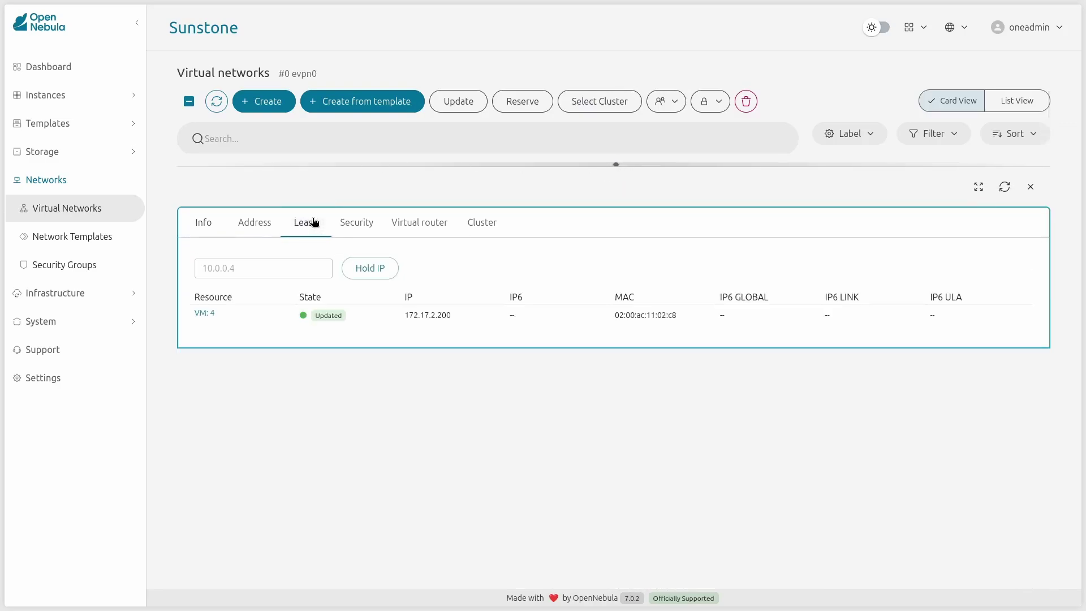
click(264, 222)
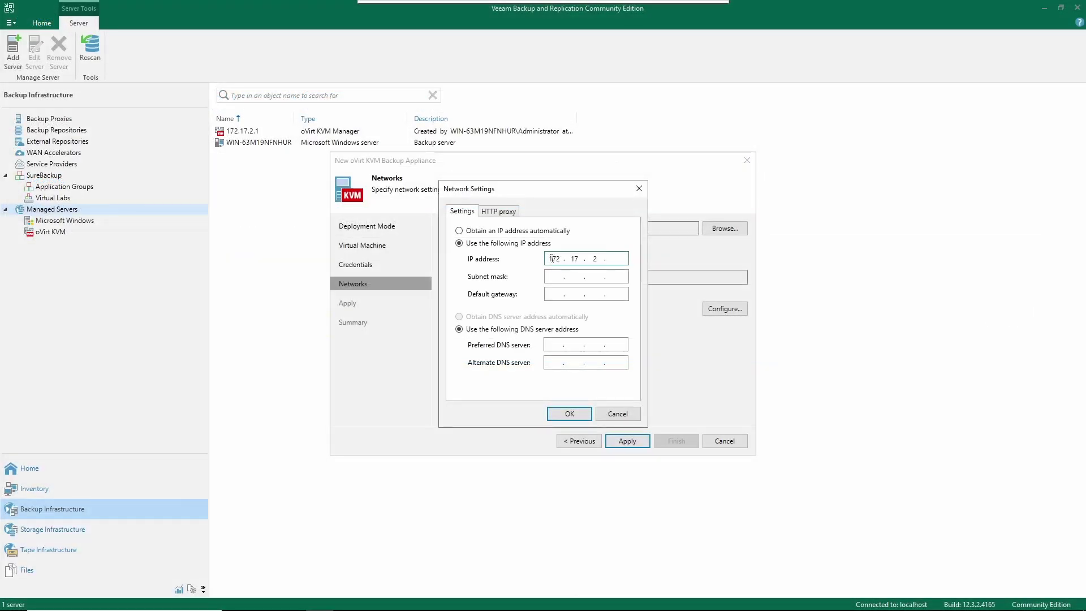
- Switch back to Veeam and complete the IP address as 172.17.2.201, with subnet mask 255.255.255.0, default gateway 172.17.2.1 and DNS server 1.1.1.1
text(201)
key(Tab)
text(255 . )
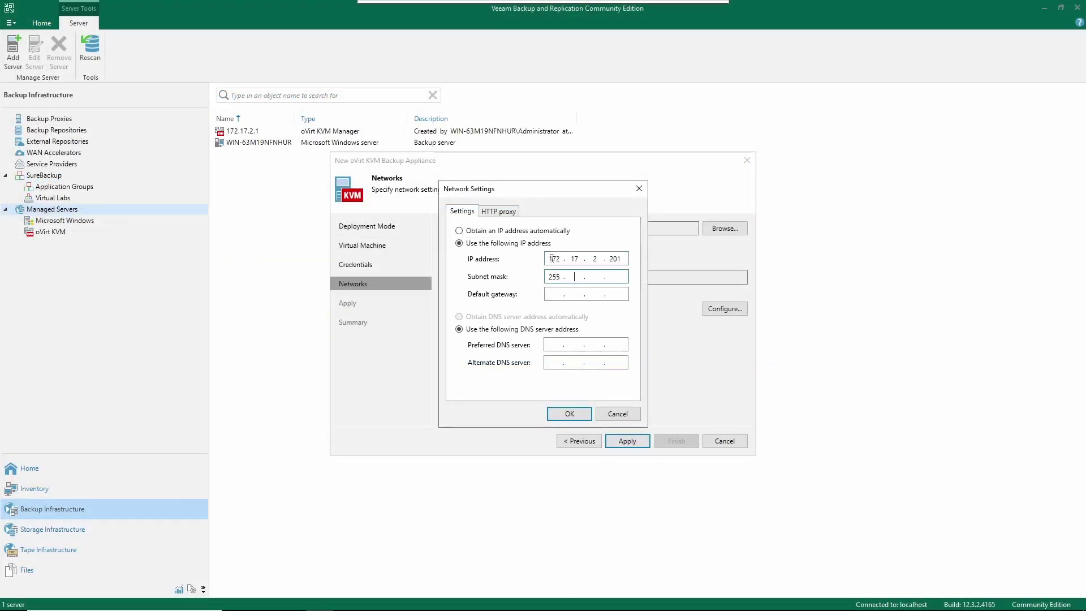
text(255 . 255 . 0)
key(Tab)
text(172 . )
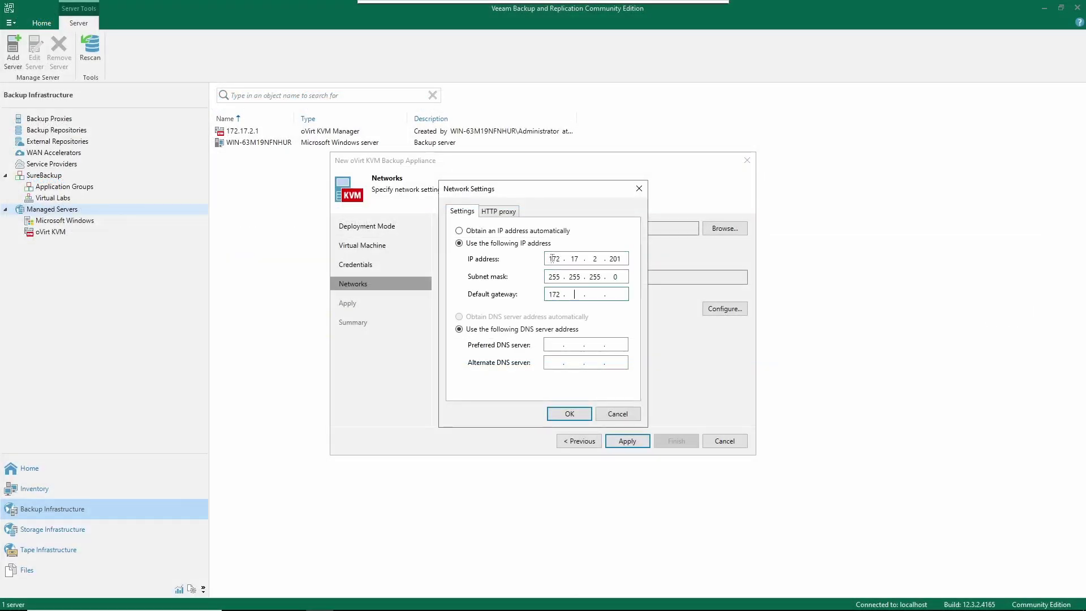
text(17 . 2 . 1)
key(Tab)
key(Tab)
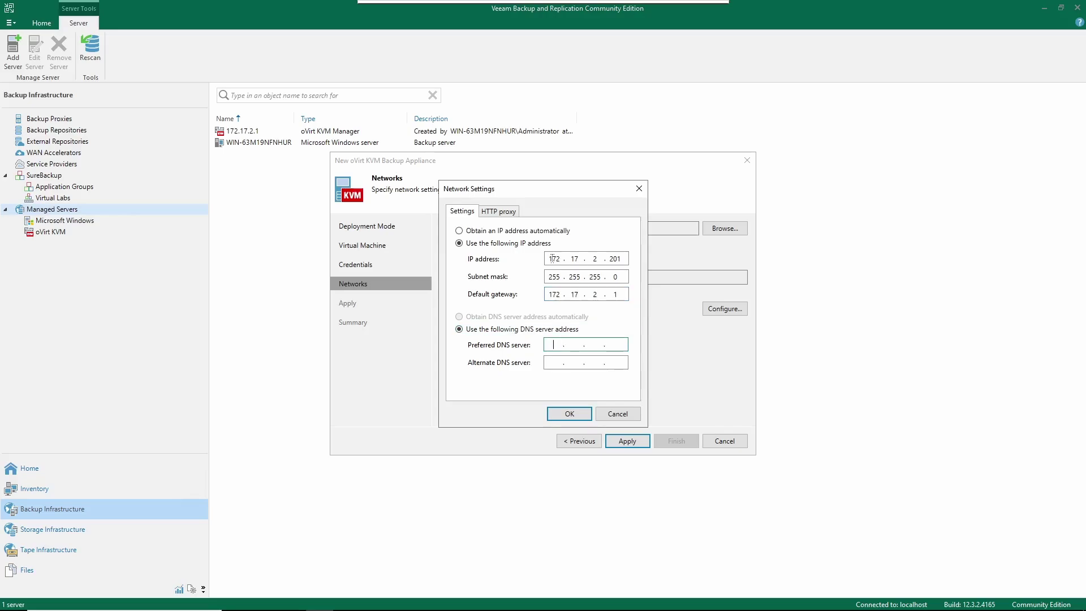
click(562, 417)
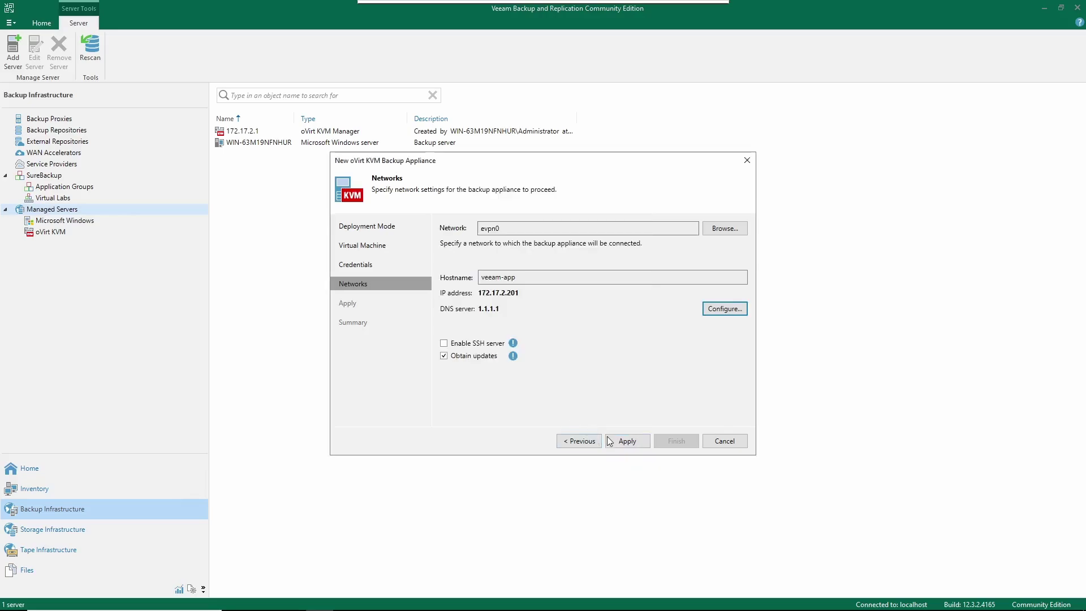
- Enable the SSH server on the appliance and apply the configuration to deploy it
click(455, 344)
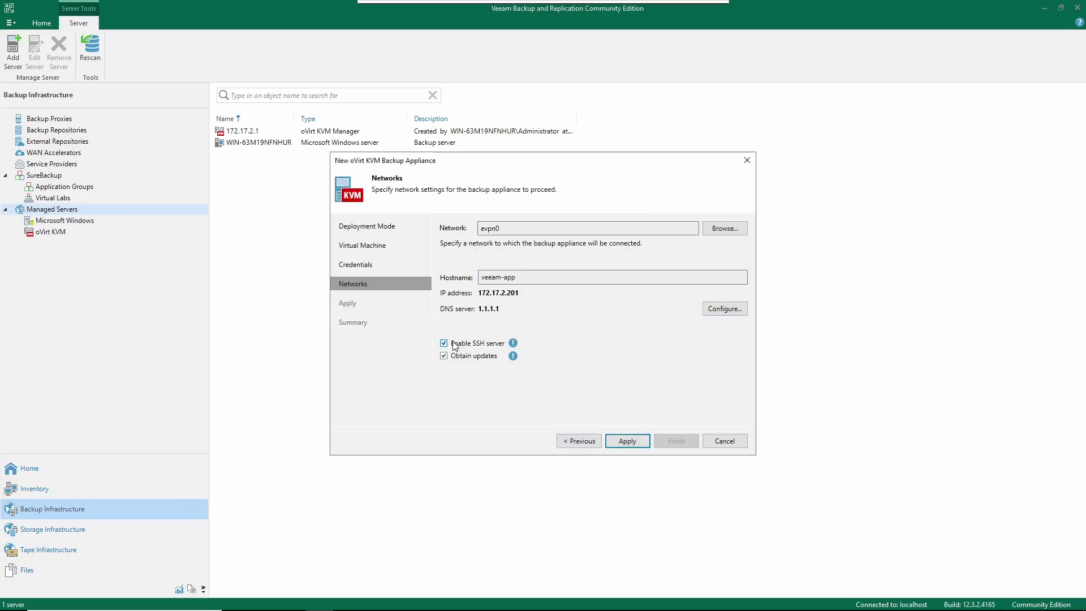
click(624, 445)
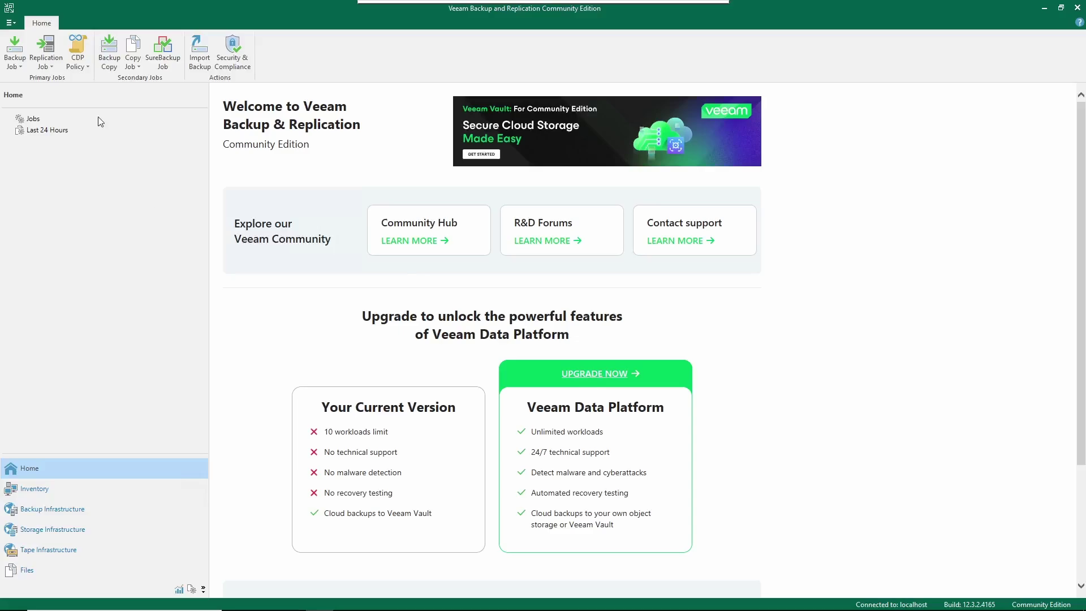
- Start a new virtual machine backup job and name it backup-web-server
click(20, 52)
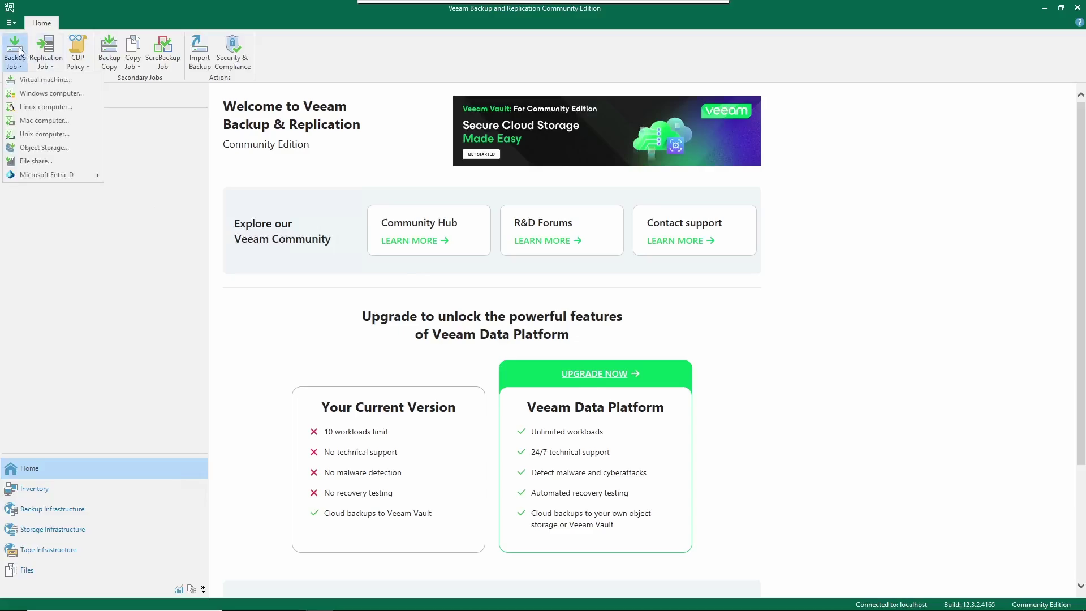
click(35, 80)
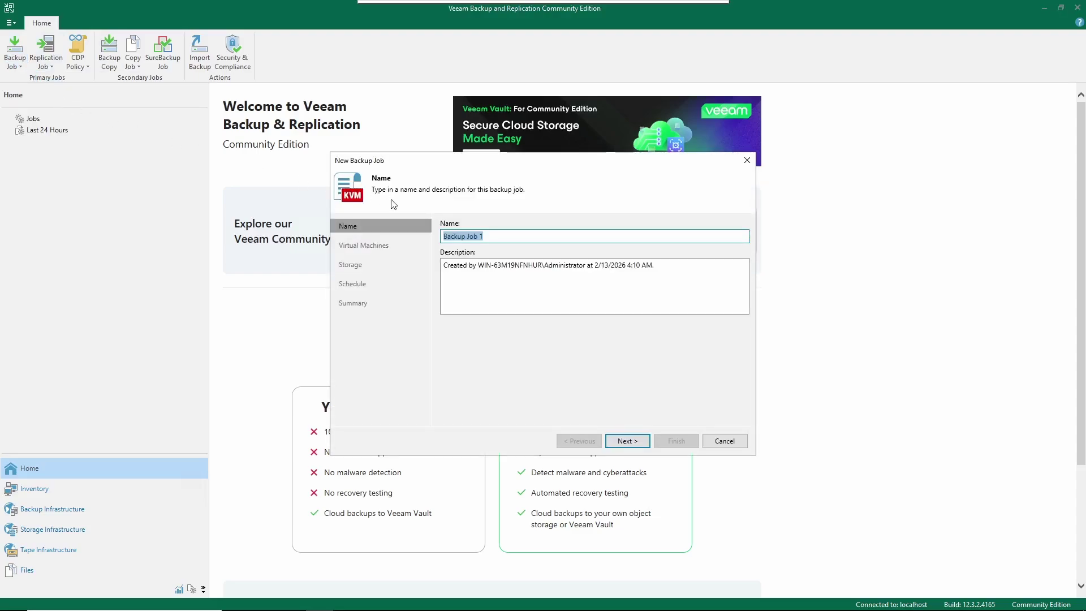
text(backup-web-server)
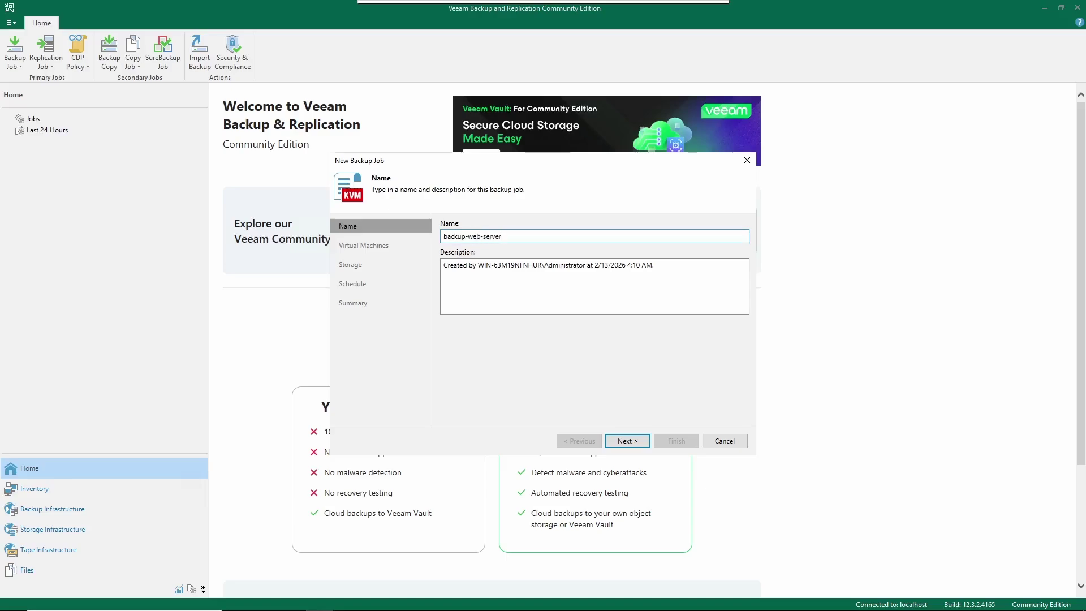
click(625, 440)
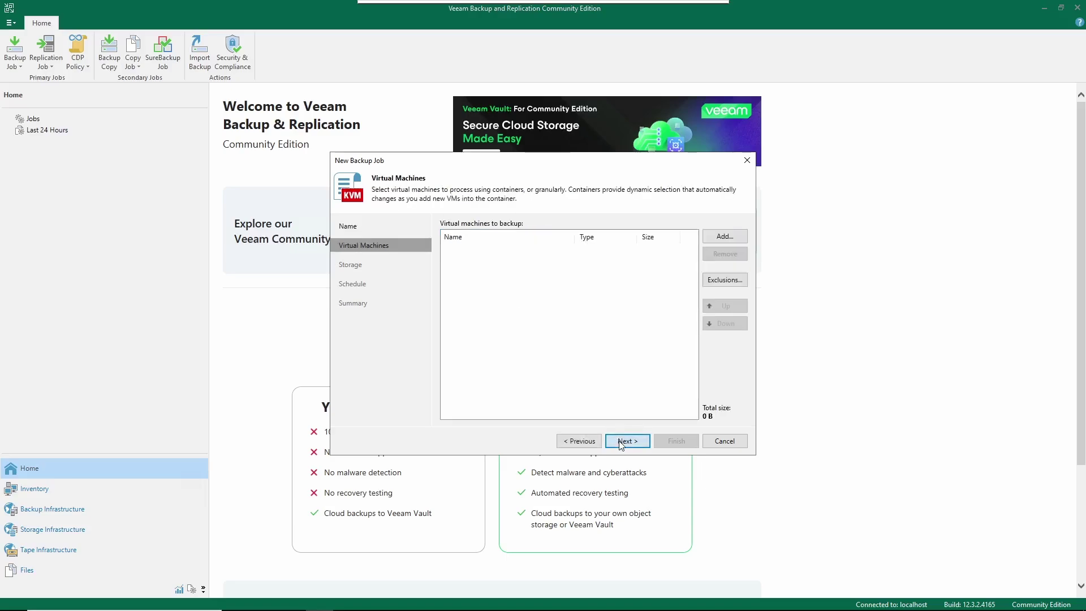
- Add the web-server-8 virtual machine from the 172.17.2.1 manager to the backup job
click(724, 236)
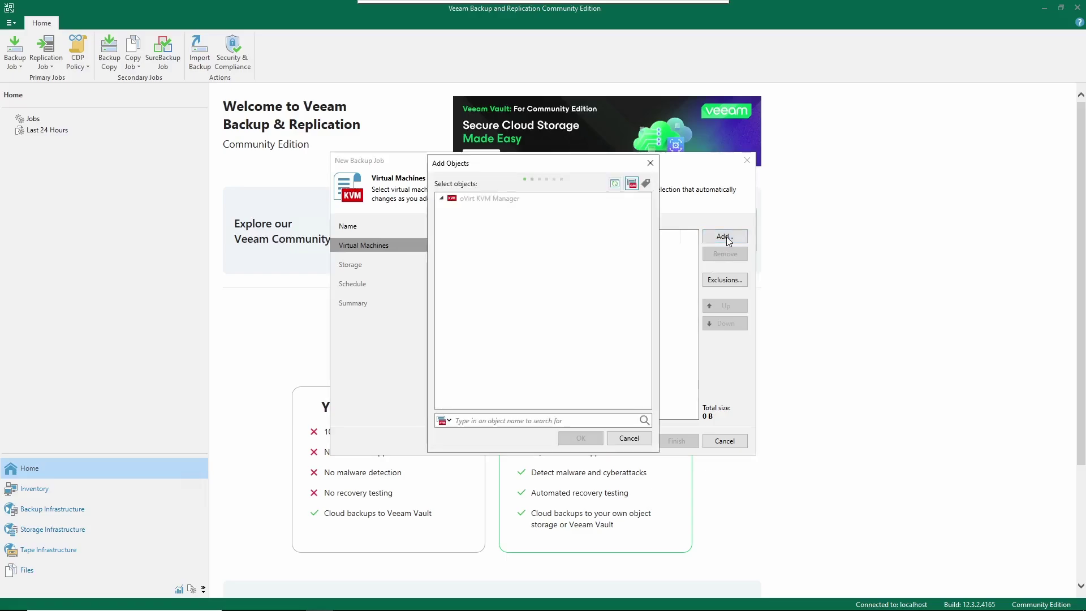
click(451, 209)
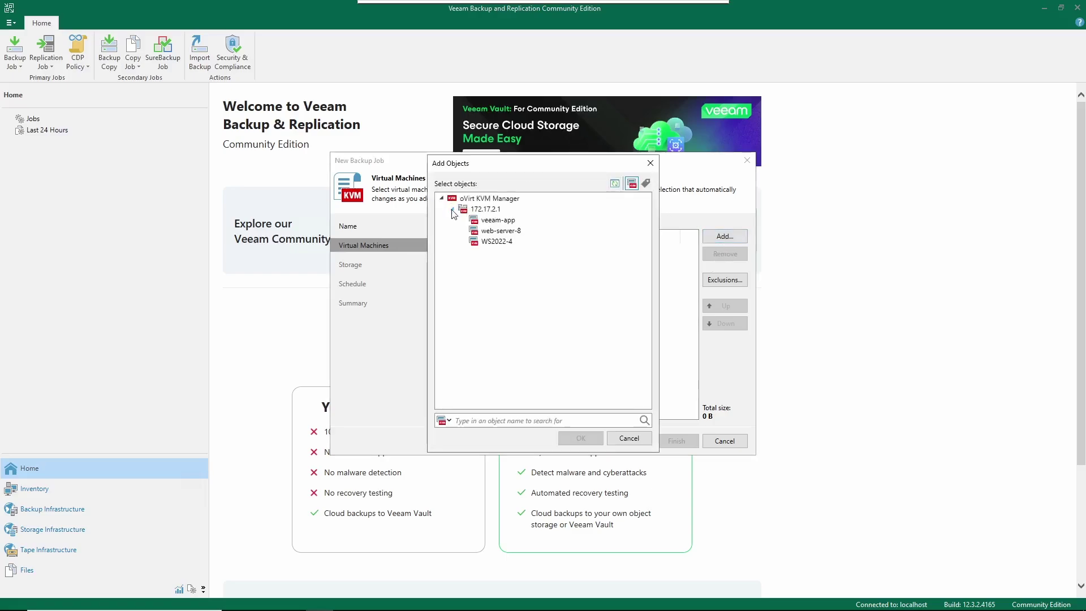
click(501, 231)
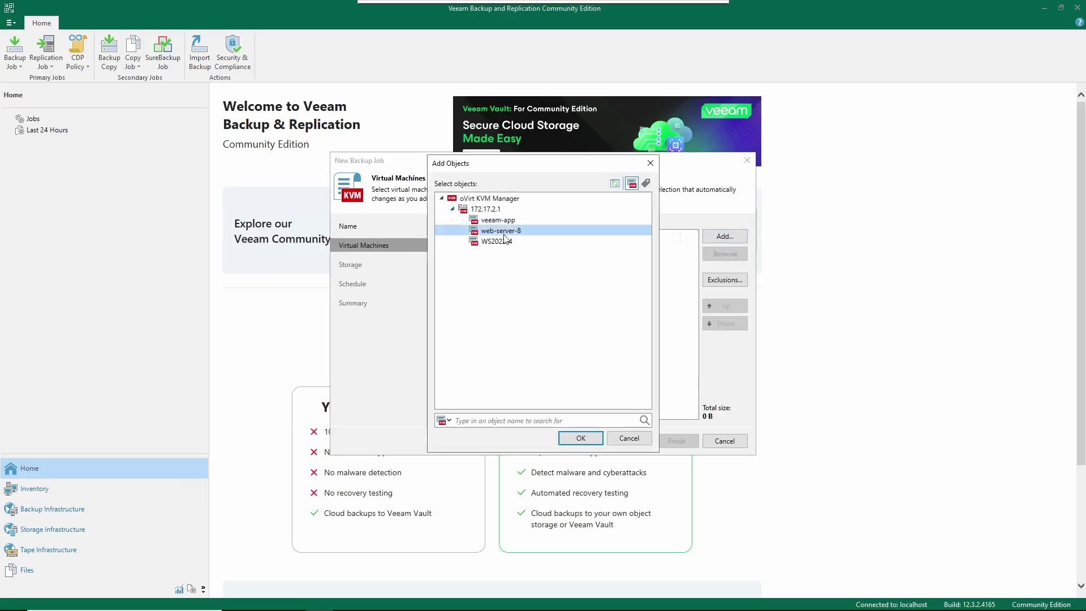
click(580, 438)
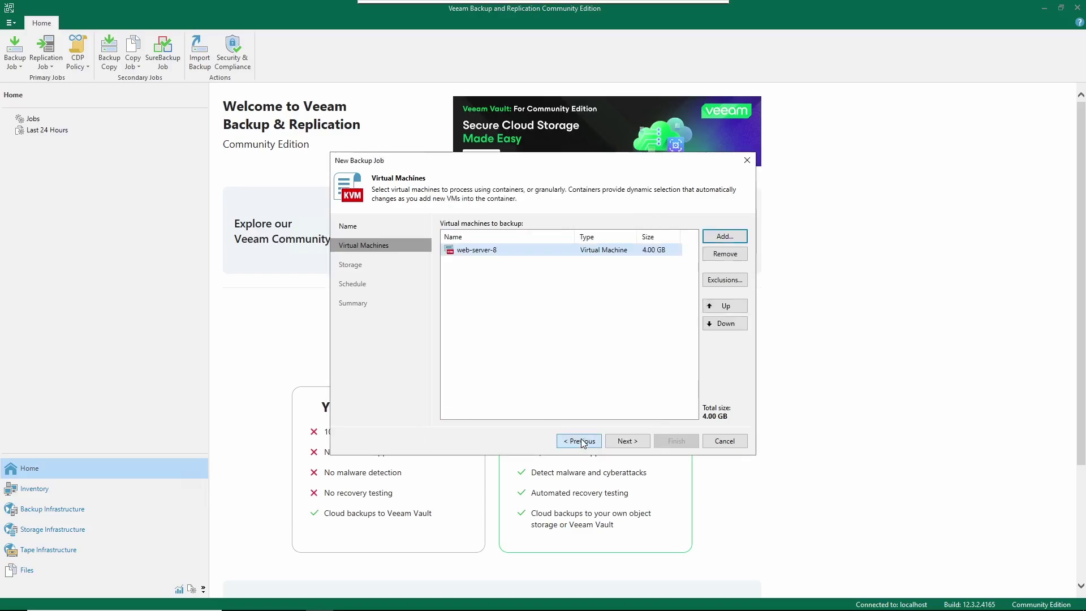
click(627, 440)
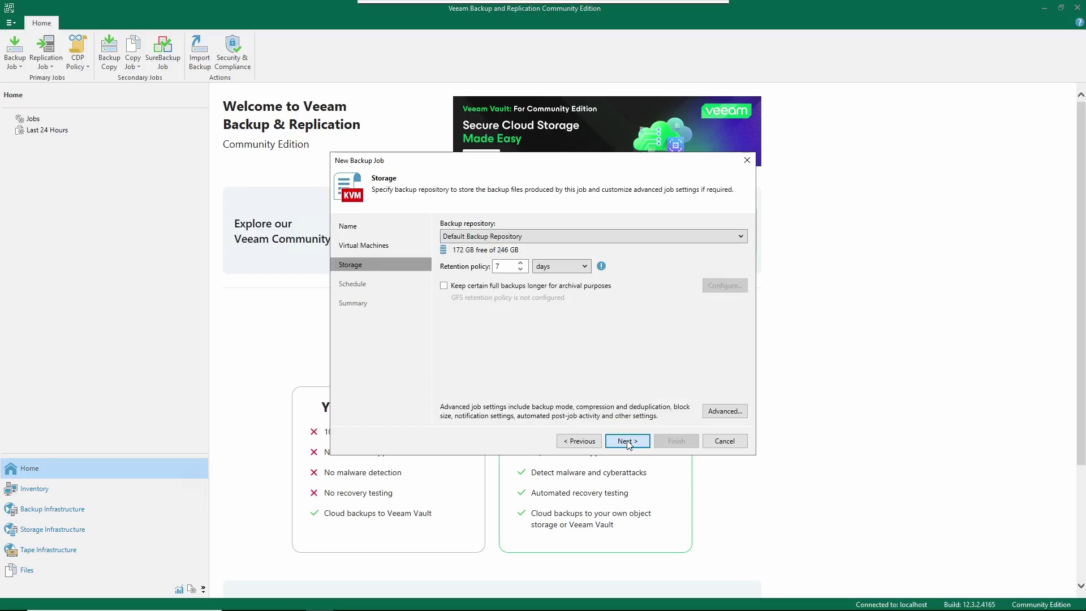
- Keep the default storage settings, schedule the job automatically every day at 10:00 PM, and finish it with an immediate run
click(627, 440)
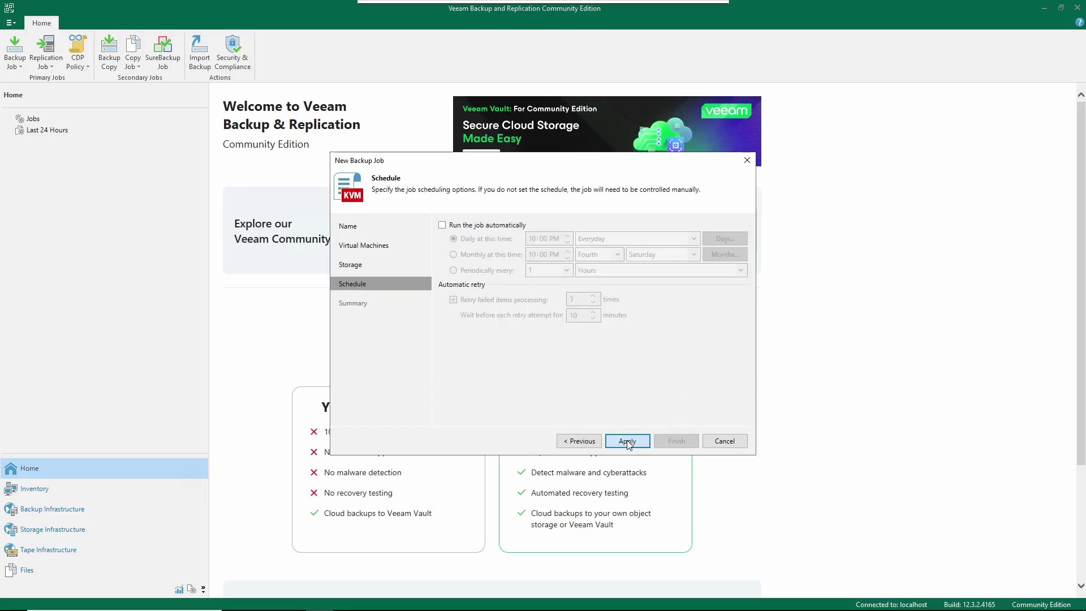
click(508, 226)
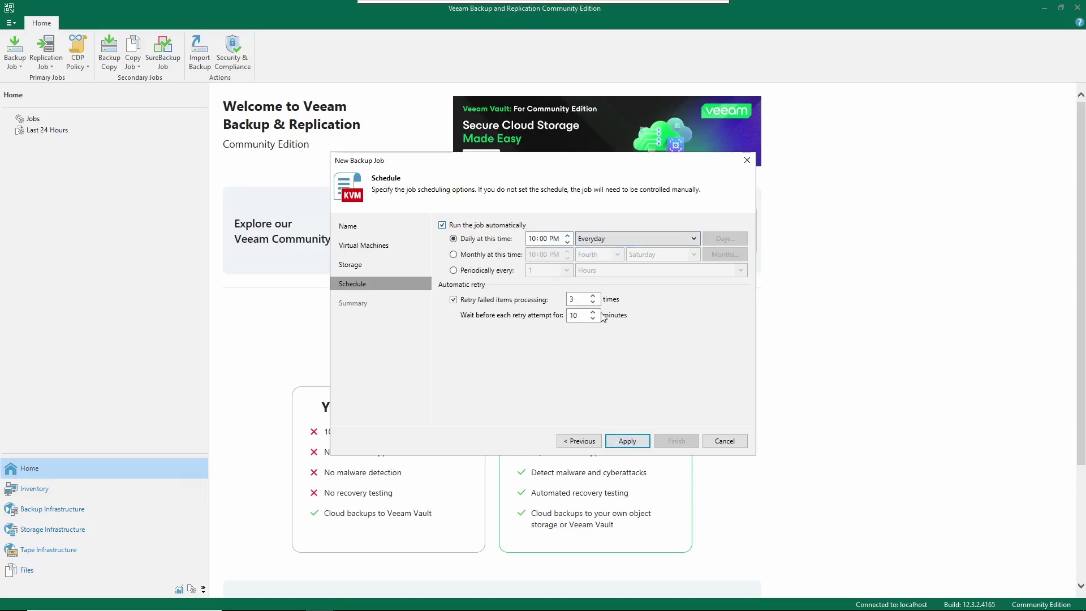
click(627, 441)
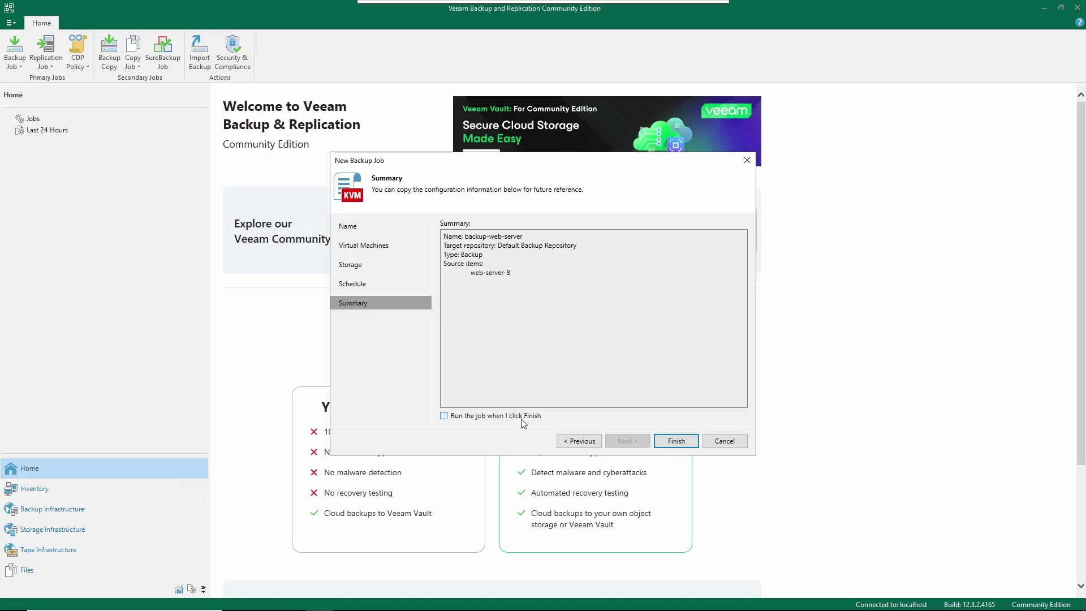
click(675, 440)
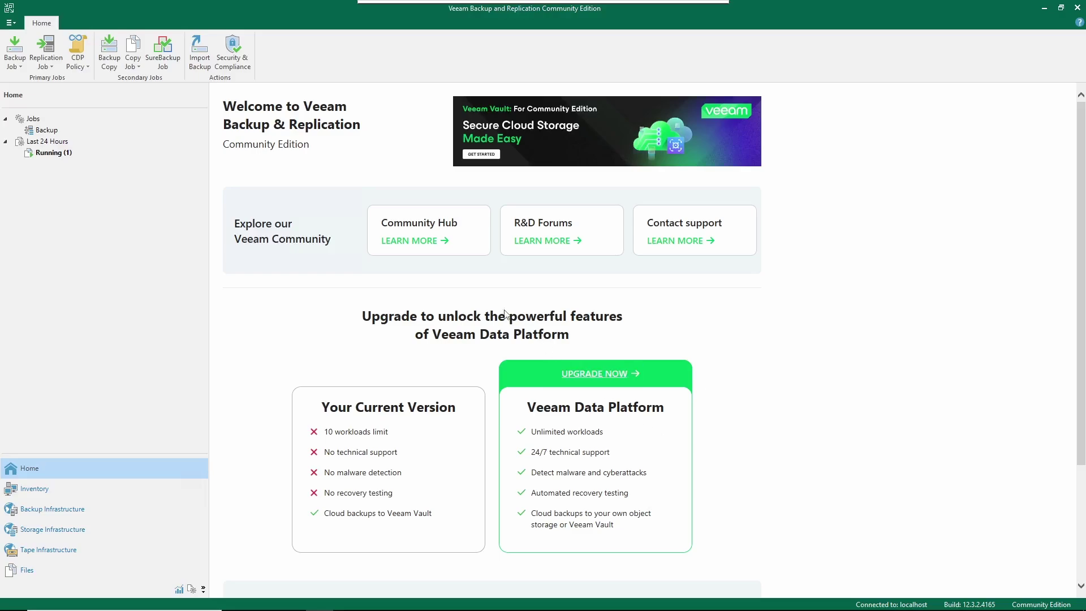
- Open the running backup-web-server session and examine its job progress
click(68, 154)
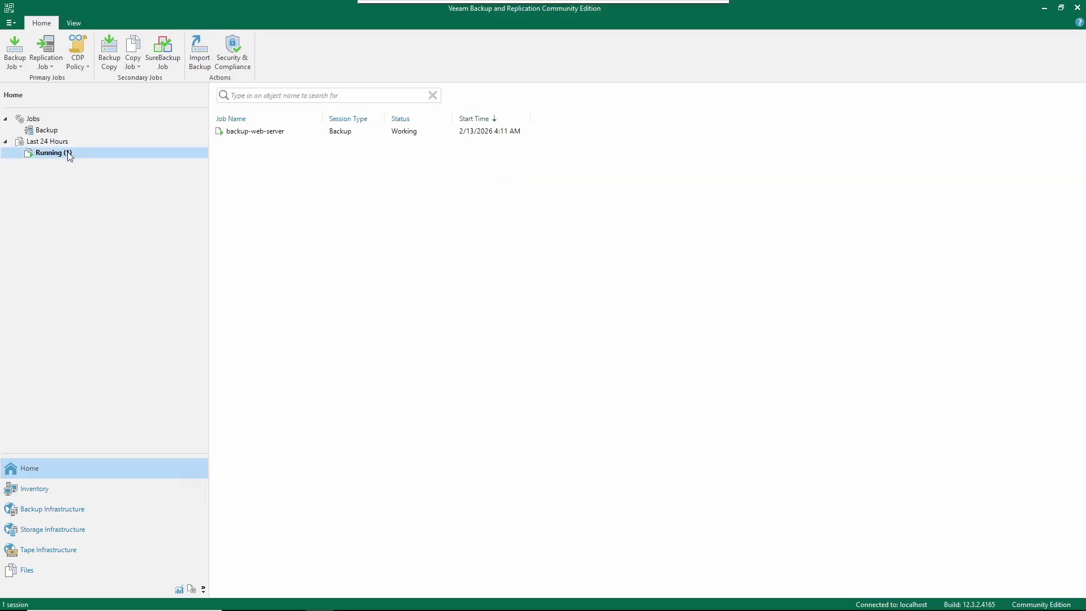
click(272, 133)
double_click(272, 133)
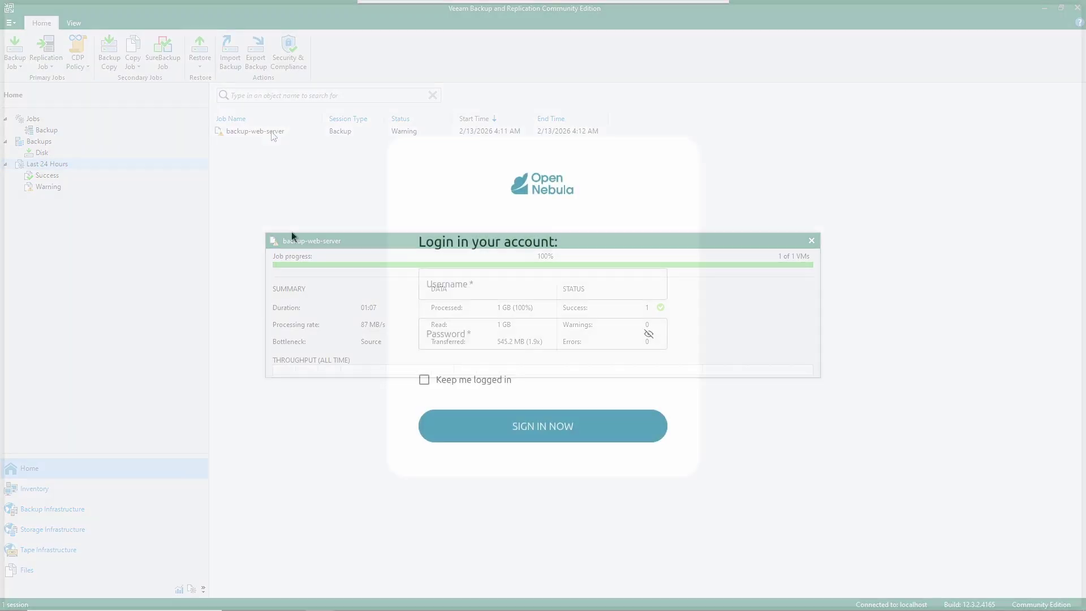
- Switch to the browser and open web-app.lab.local to view the web server's page
key(ctrl+l)
text(web-app.l)
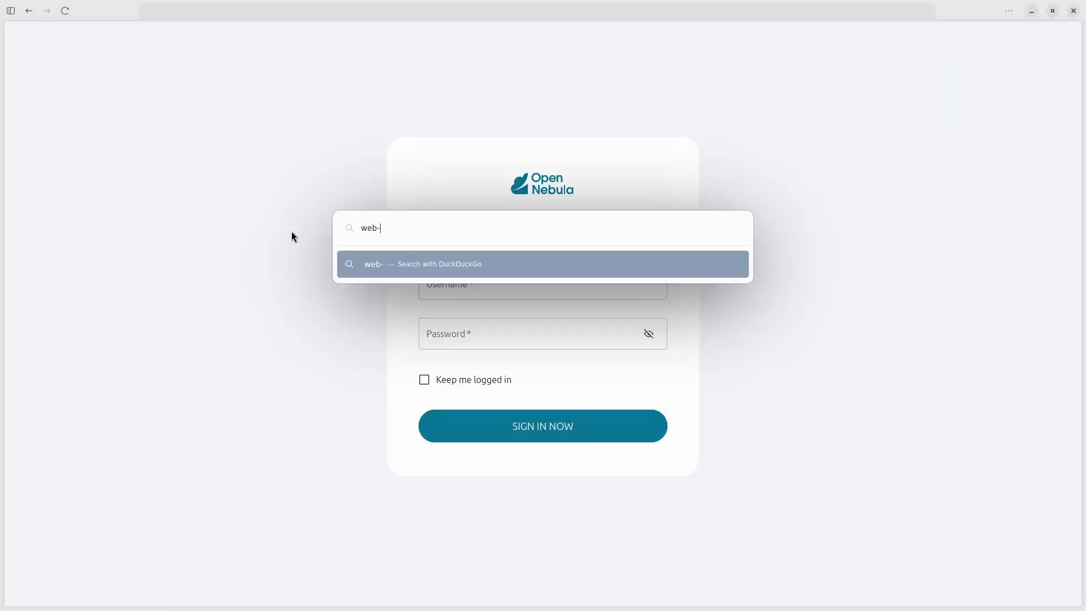
text(ab.local)
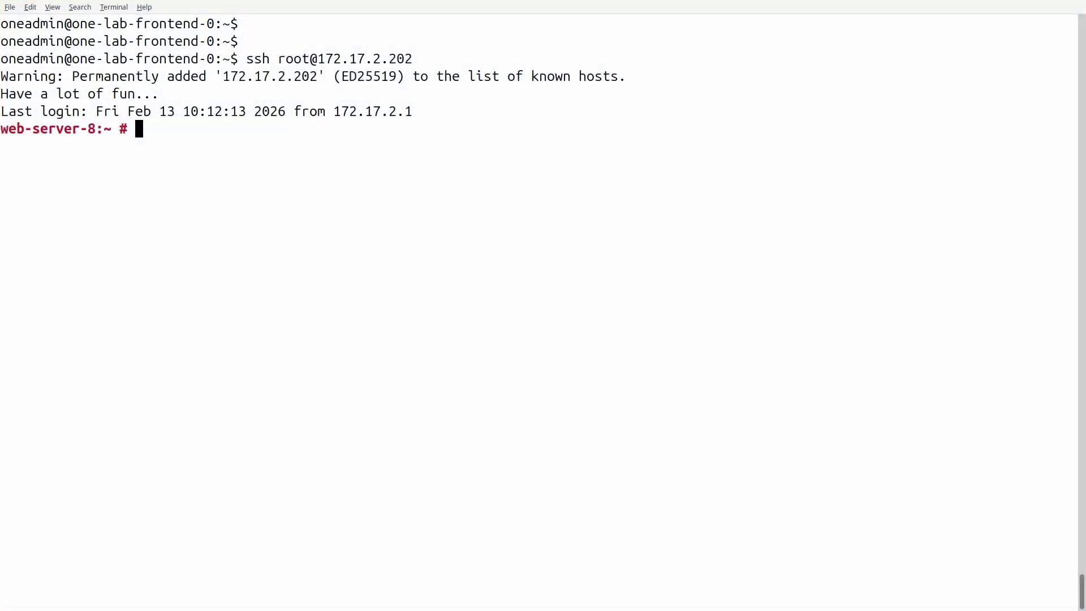
- Switch to the terminal session on web-server-8 and open /srv/www/htdocs/index.html in vi
text(v)
text(i /srv/www/htdocs/index.html)
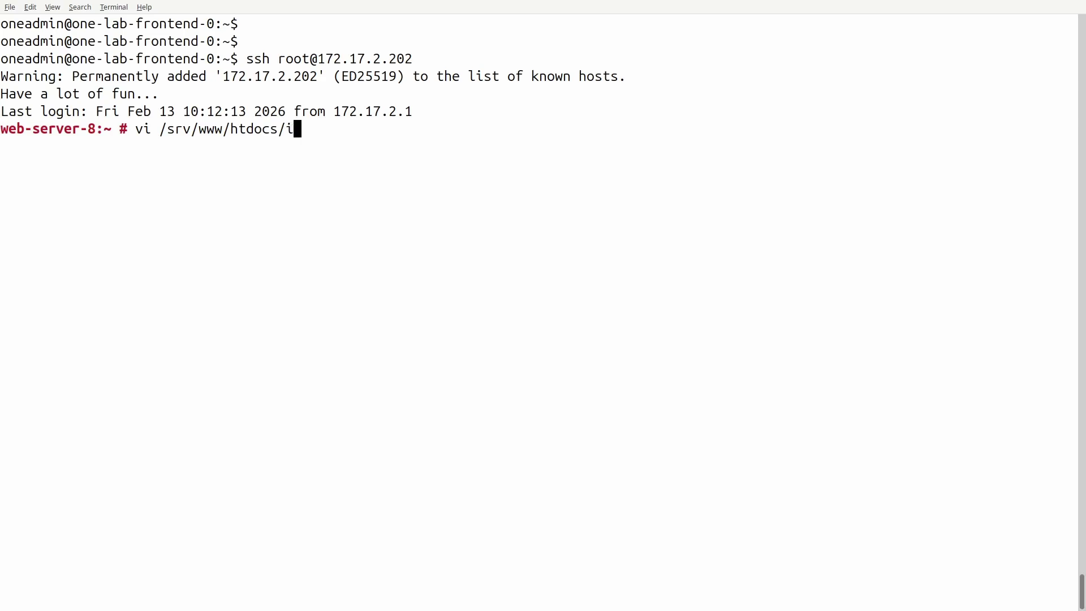
key(Return)
- Replace "original" with "modified" in the h2 heading so it reads "The VM is in the modified state!"
key(j)
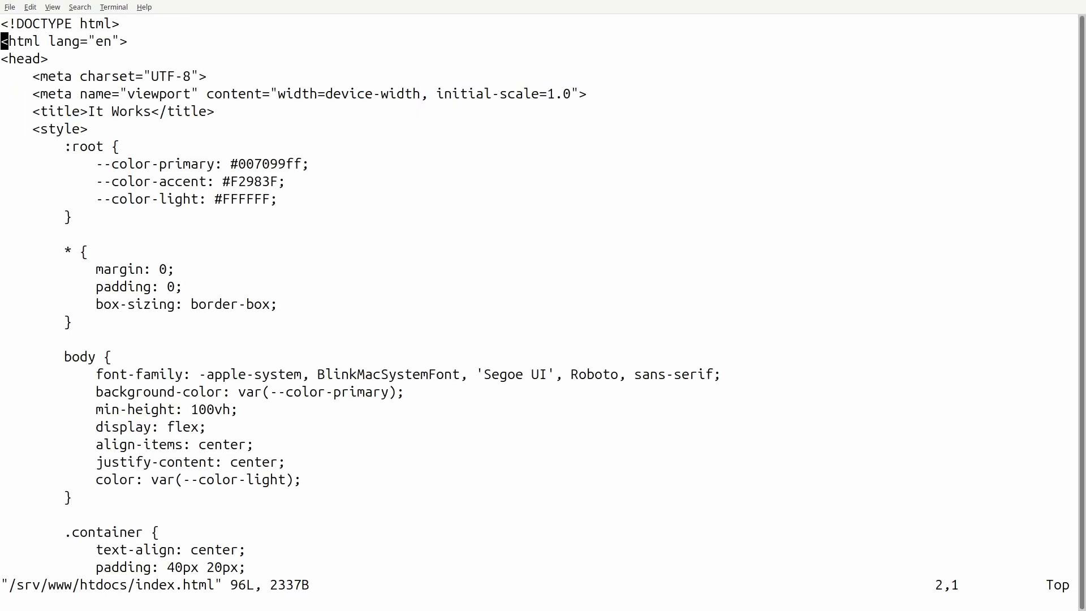
key(dollar)
key(j)
key(j)
key(j)
key(j)
key(j)
key(j)
key(j)
key(j)
key(j)
key(j)
key(j)
key(j)
key(j)
key(j)
key(j)
key(j)
key(j)
key(j)
key(j)
key(j)
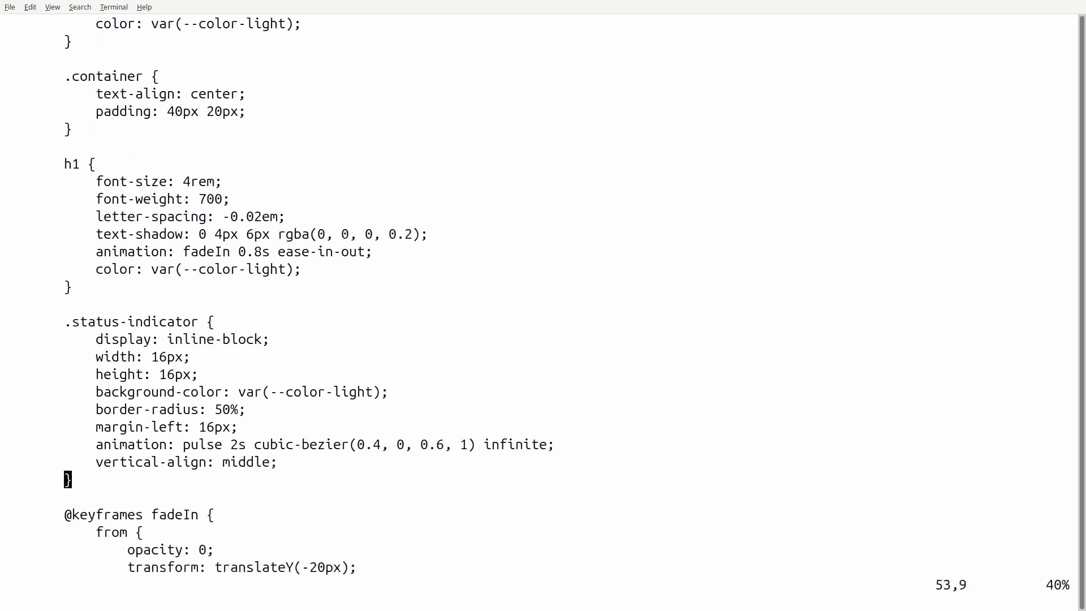
key(k)
key(k)
key(k)
key(k)
key(k)
key(k)
key(k)
key(k)
key(k)
key(k)
key(k)
key(k)
key(k)
key(j)
key(j)
key(j)
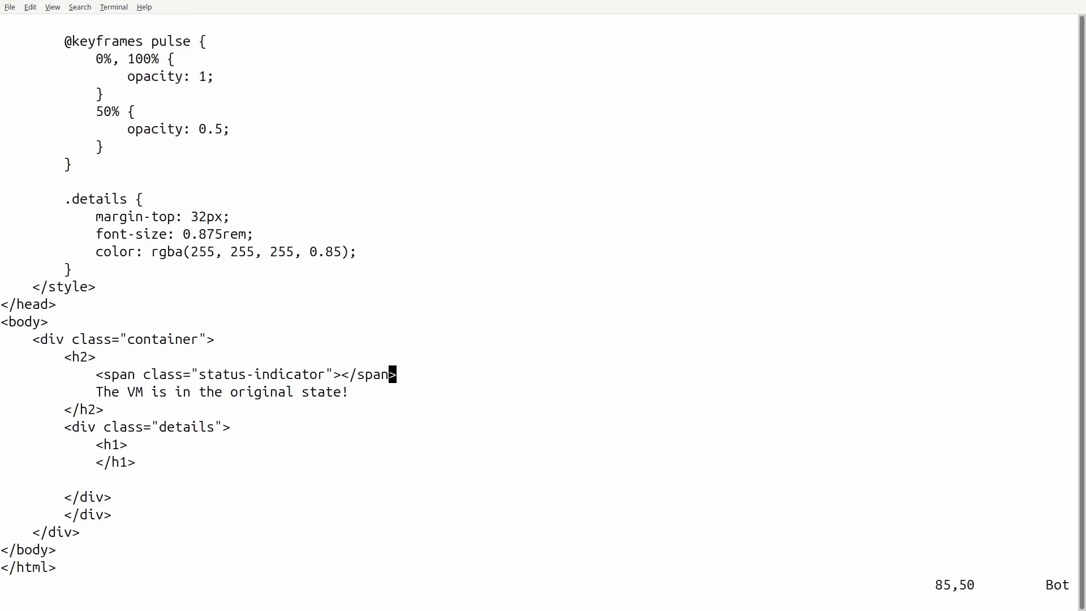
key(h)
key(h)
key(h)
key(h)
key(h)
key(h)
key(i)
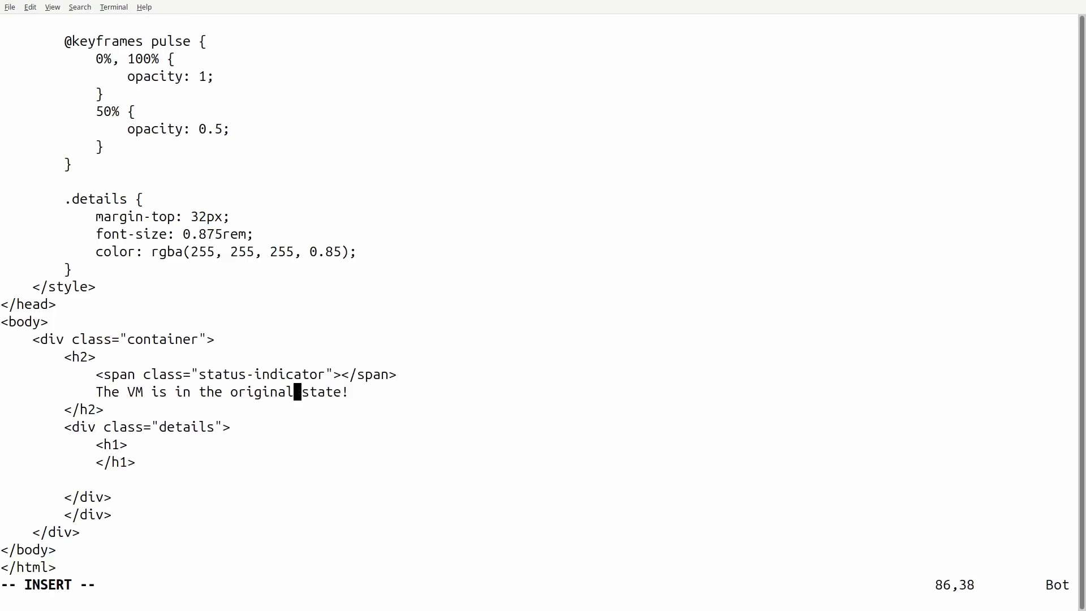
key(BackSpace)
key(BackSpace)
key(BackSpace)
key(BackSpace)
key(BackSpace)
key(BackSpace)
key(BackSpace)
key(BackSpace)
text(mo)
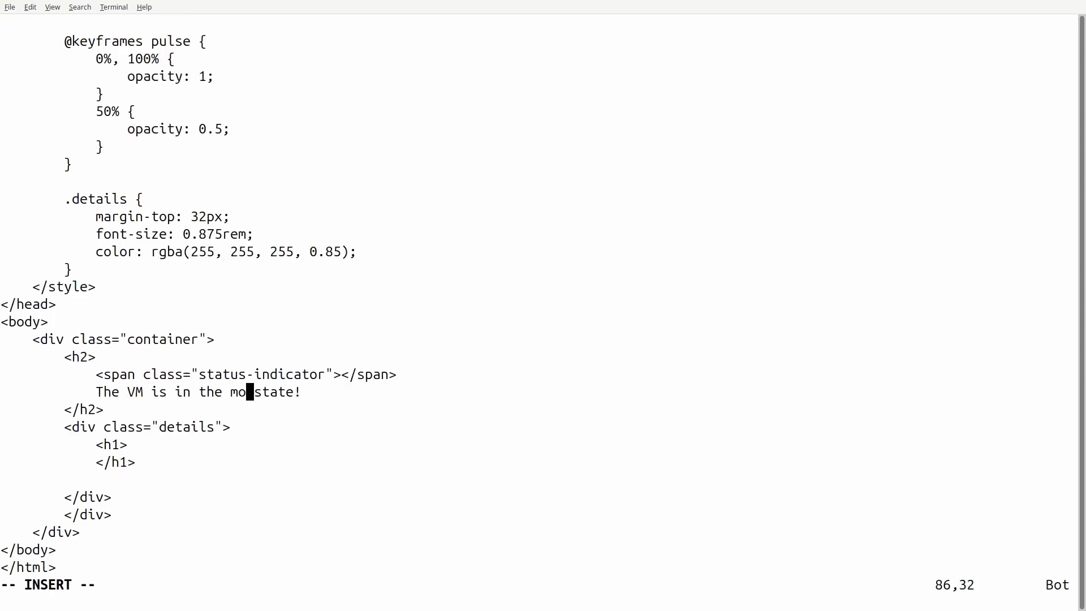
text(dified)
- Save the changes to index.html and quit vi
key(Escape)
text(:)
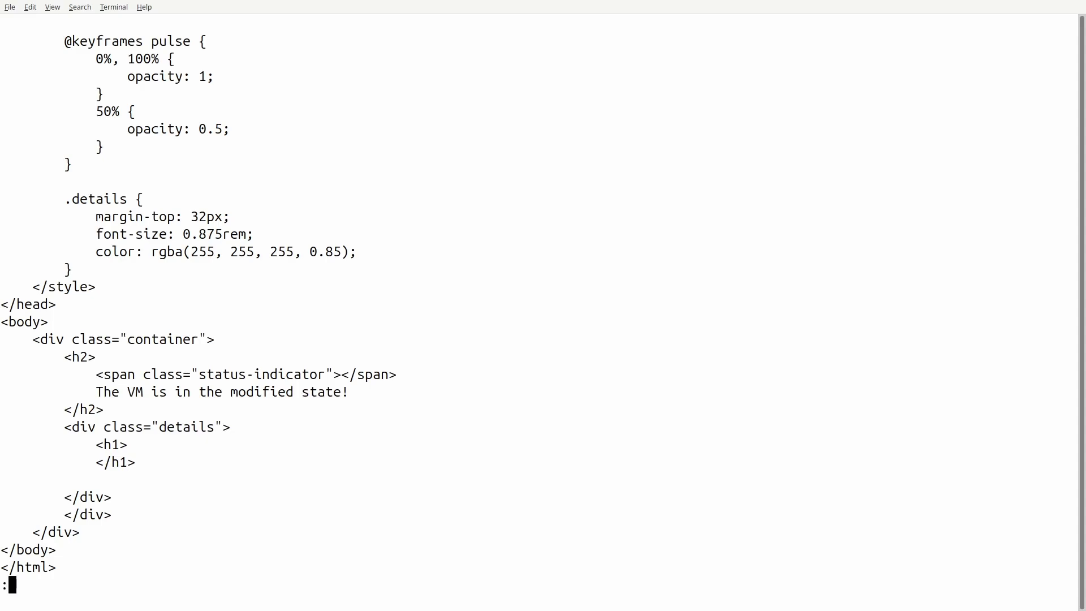
text(wq)
key(Return)
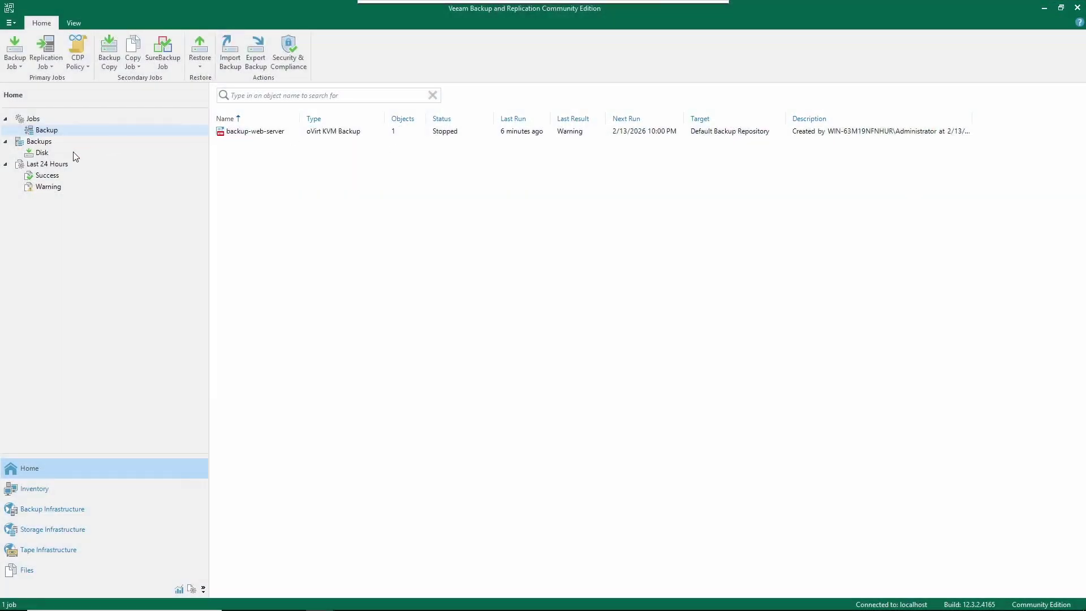
- Switch back to Veeam and start an entire VM restore to oVirt KVM from the web-server-8 disk backup
click(73, 151)
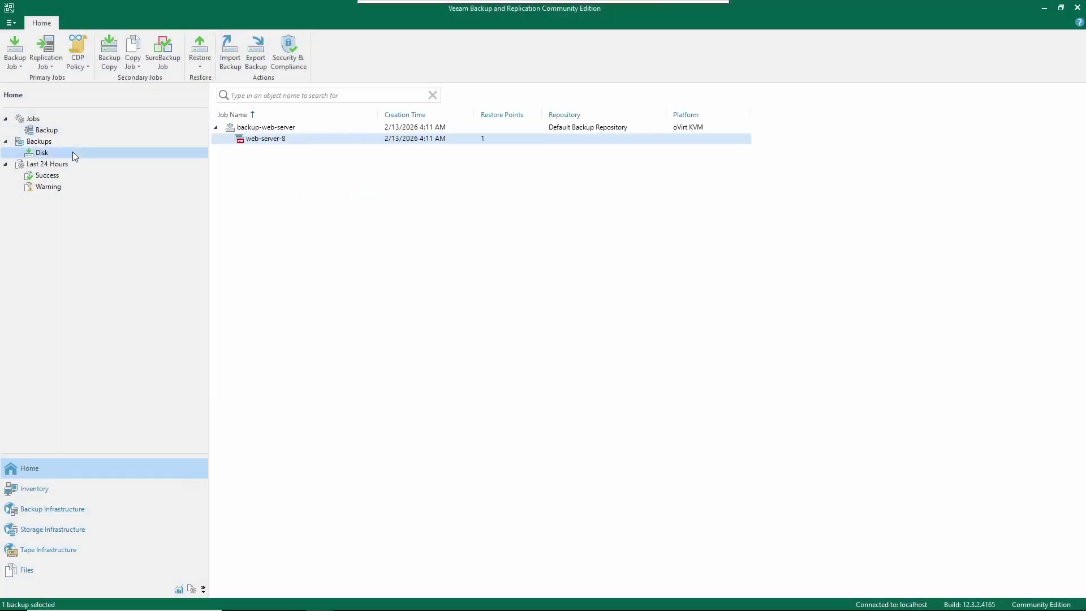
click(286, 128)
click(285, 140)
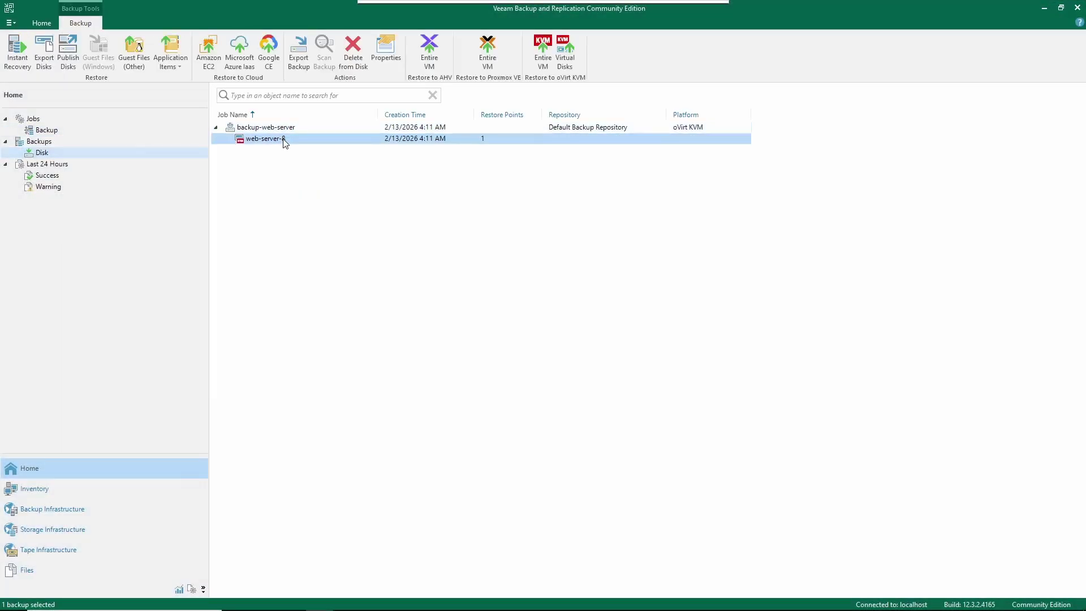
click(548, 62)
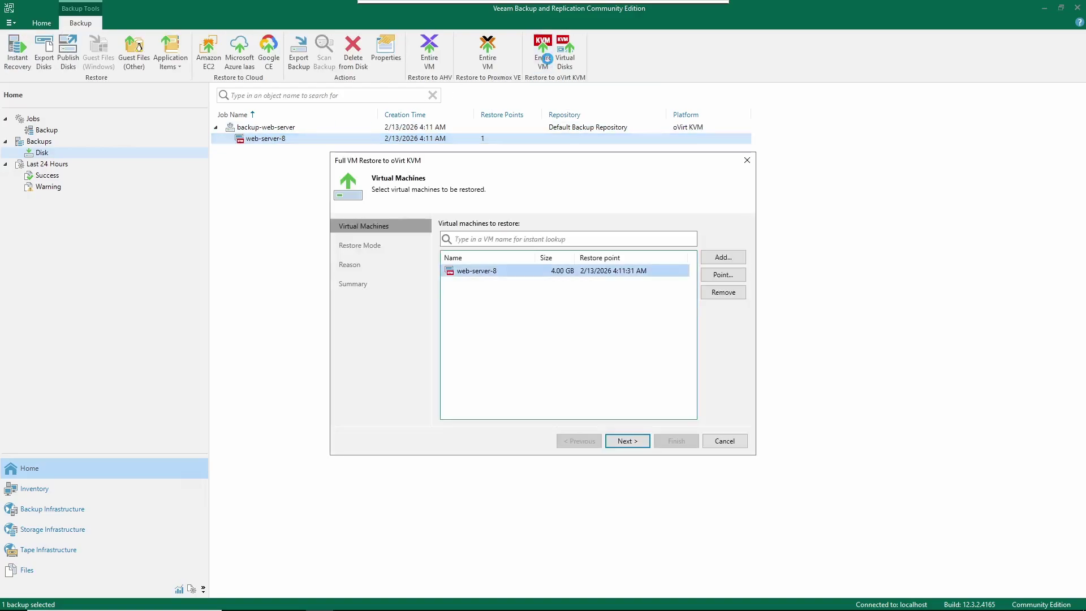
- Accept web-server-8 for restore to its original location with VM tags and QCOW2 disks, and agree to overwrite the existing VM
click(628, 441)
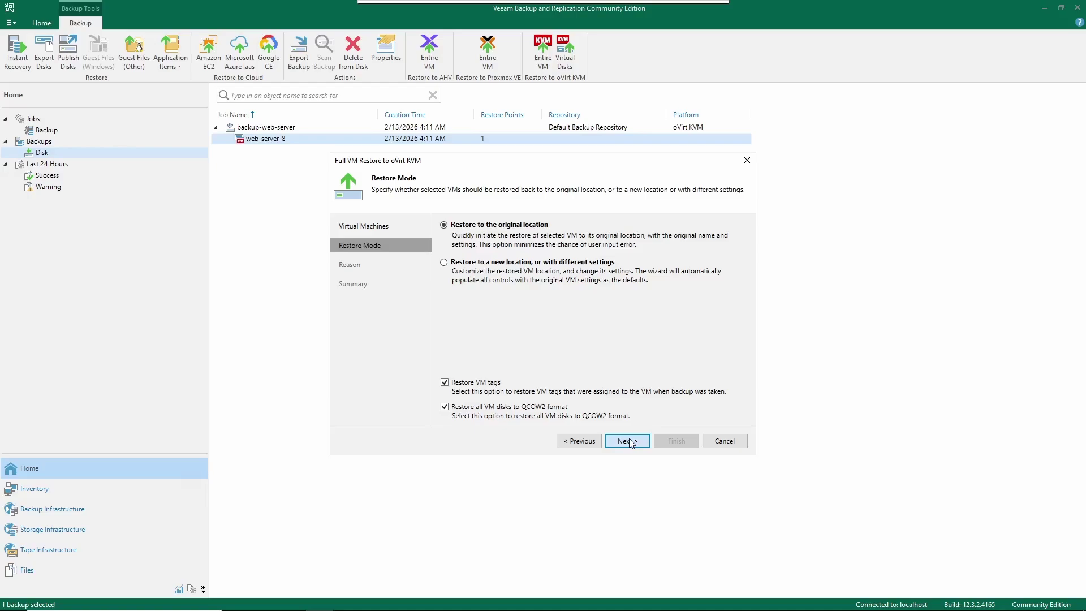
click(629, 441)
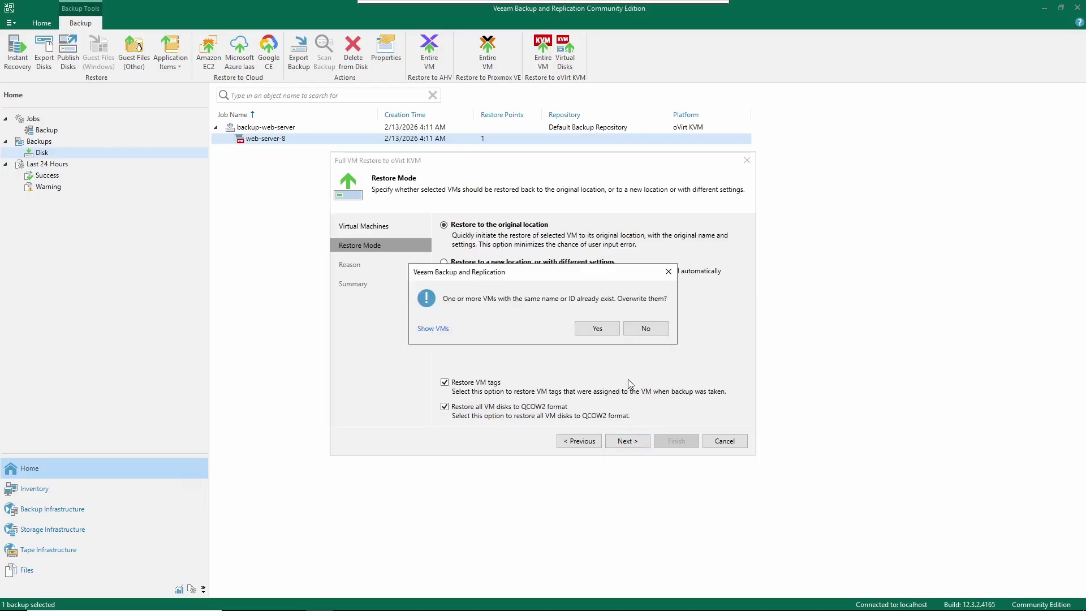
click(598, 329)
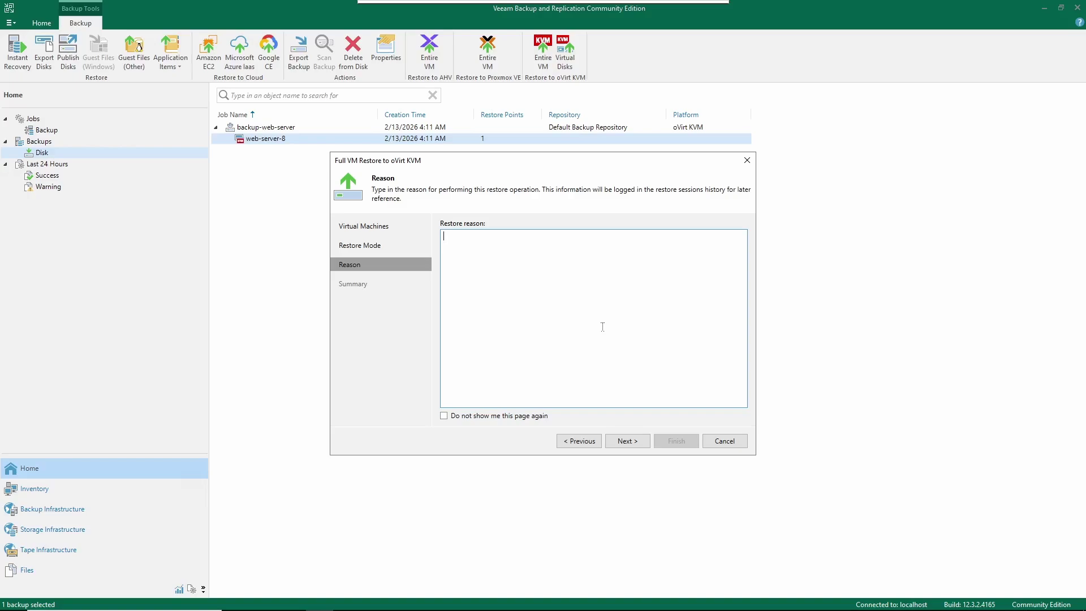
- Enter the restore reason "wrong modification, need to rollback changes" and start the restore with the target VM powered on after restoring
text(wrong modification, need to rollback changes)
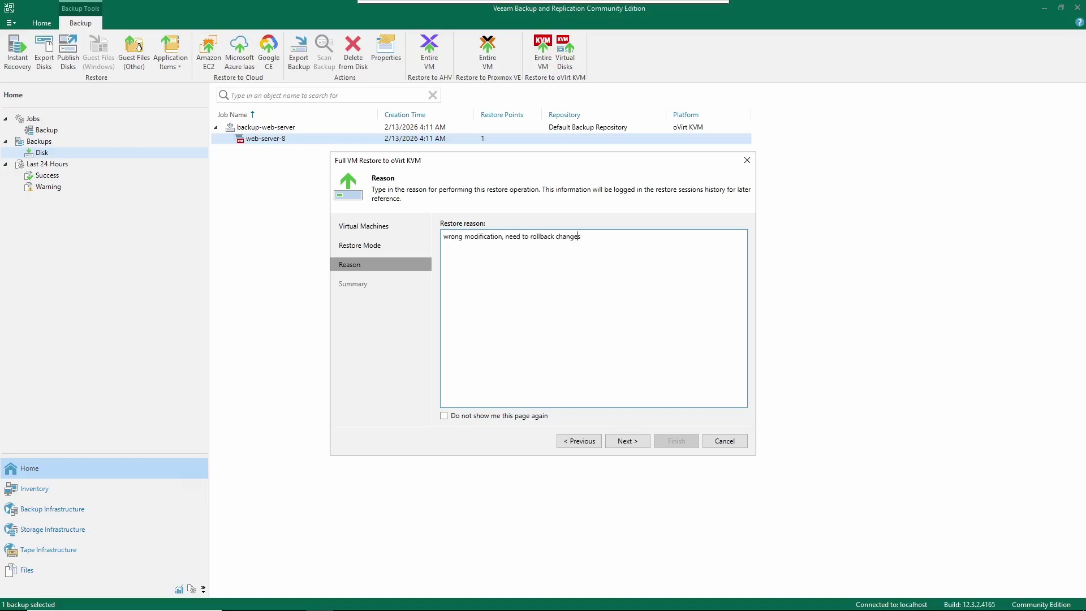
click(627, 441)
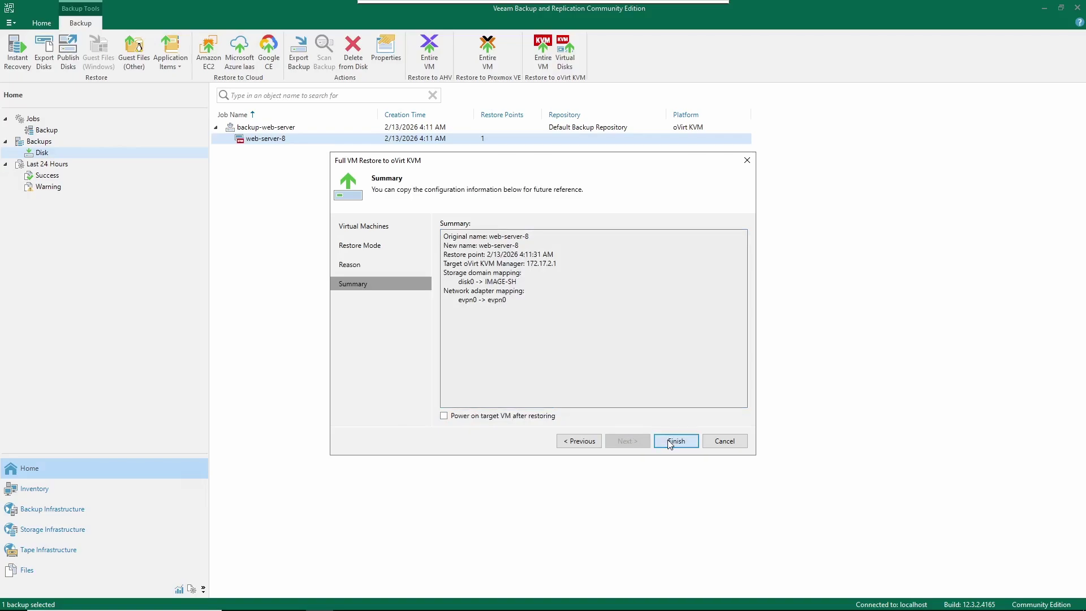
click(536, 418)
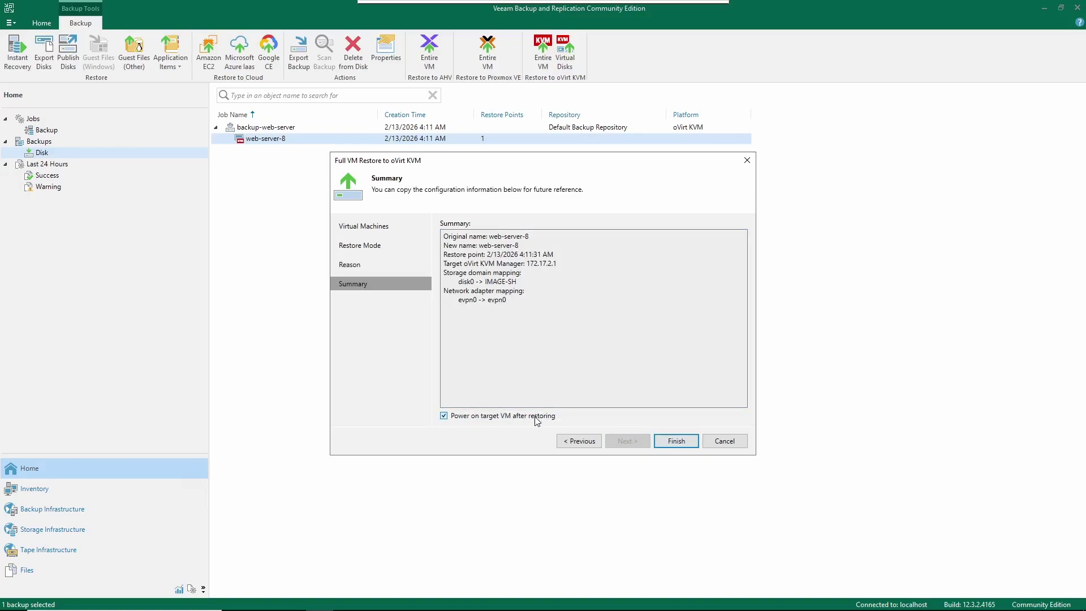
click(676, 441)
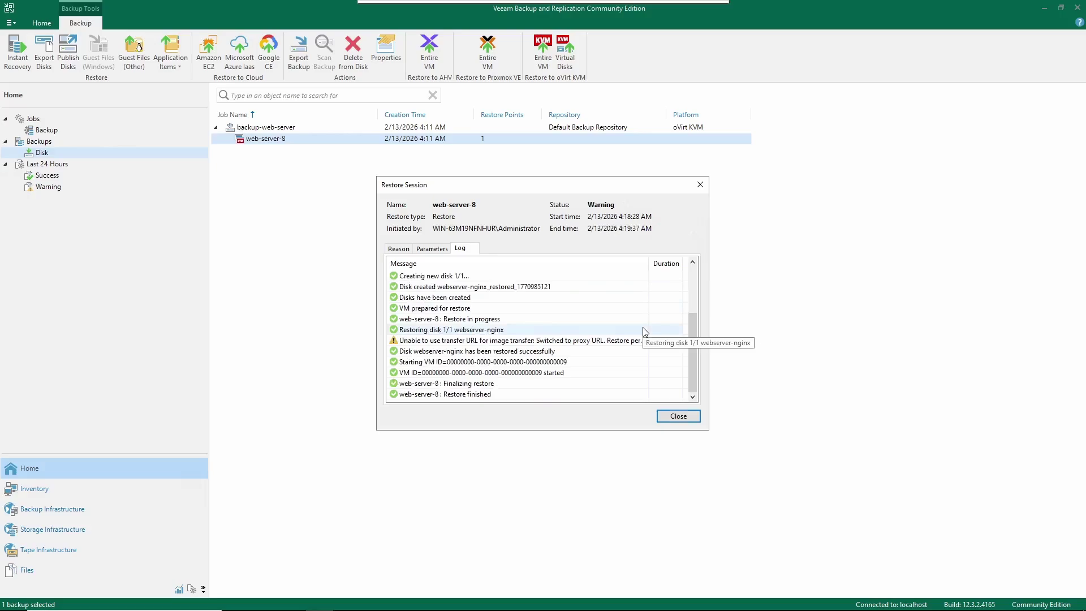
- Close the restore session and switch to the browser to check the VM state message on the web server's page
click(678, 417)
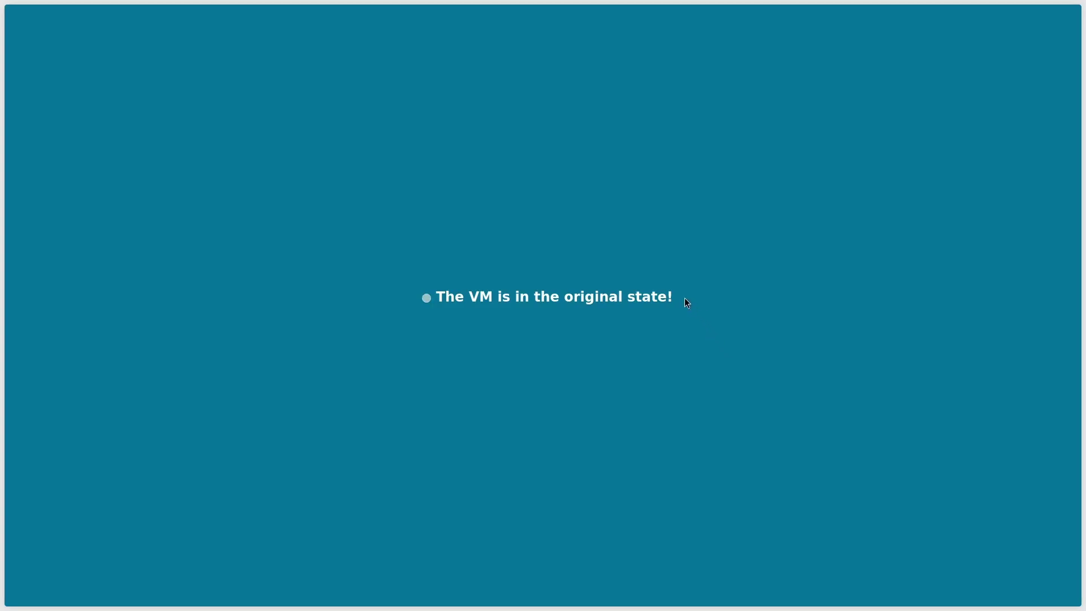
drag(685, 297, 429, 308)
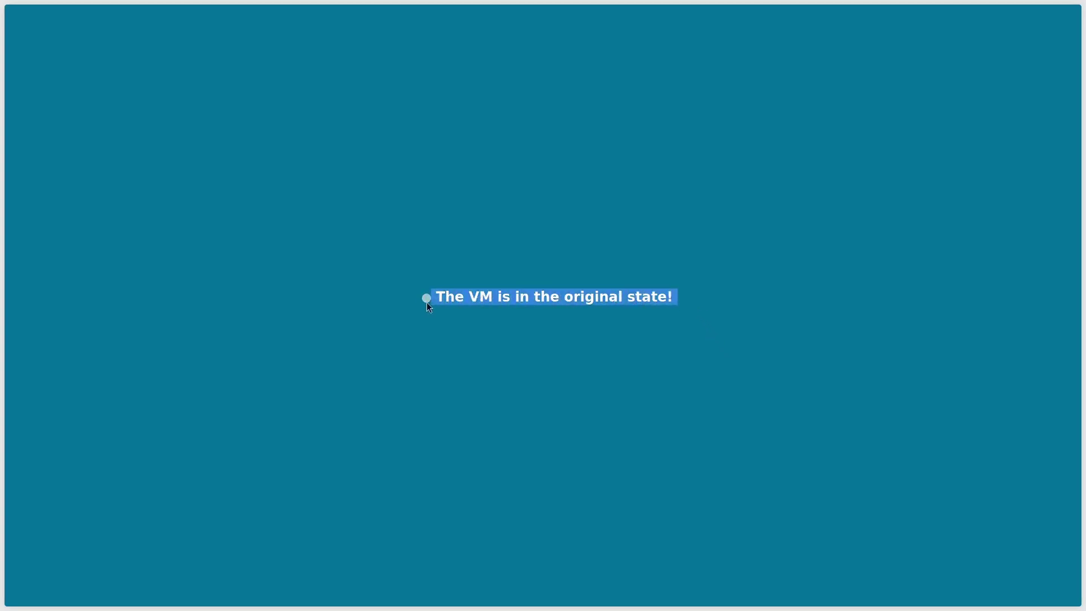
click(378, 302)
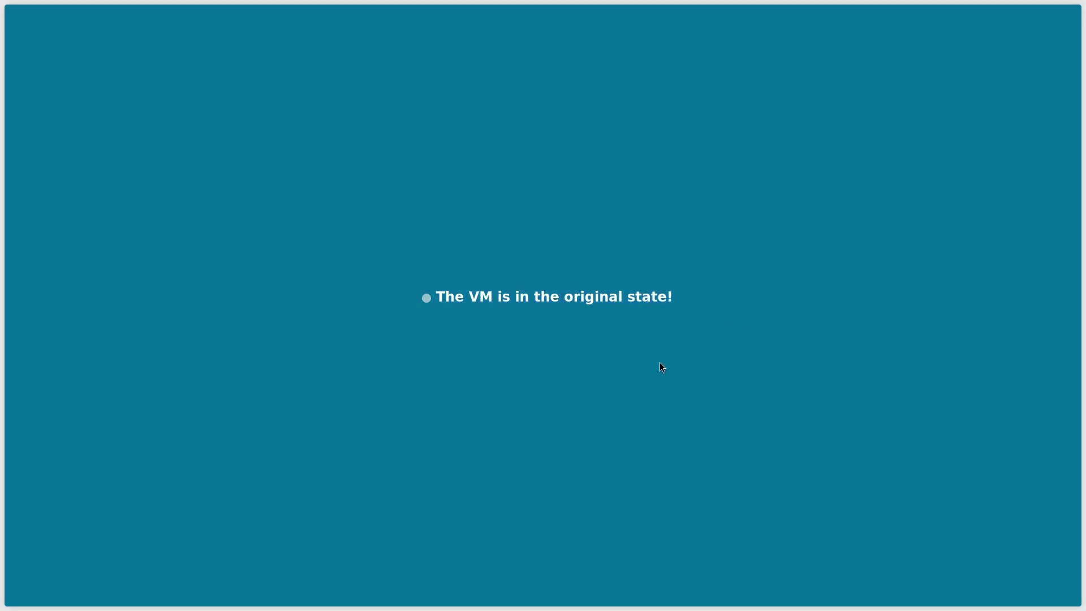